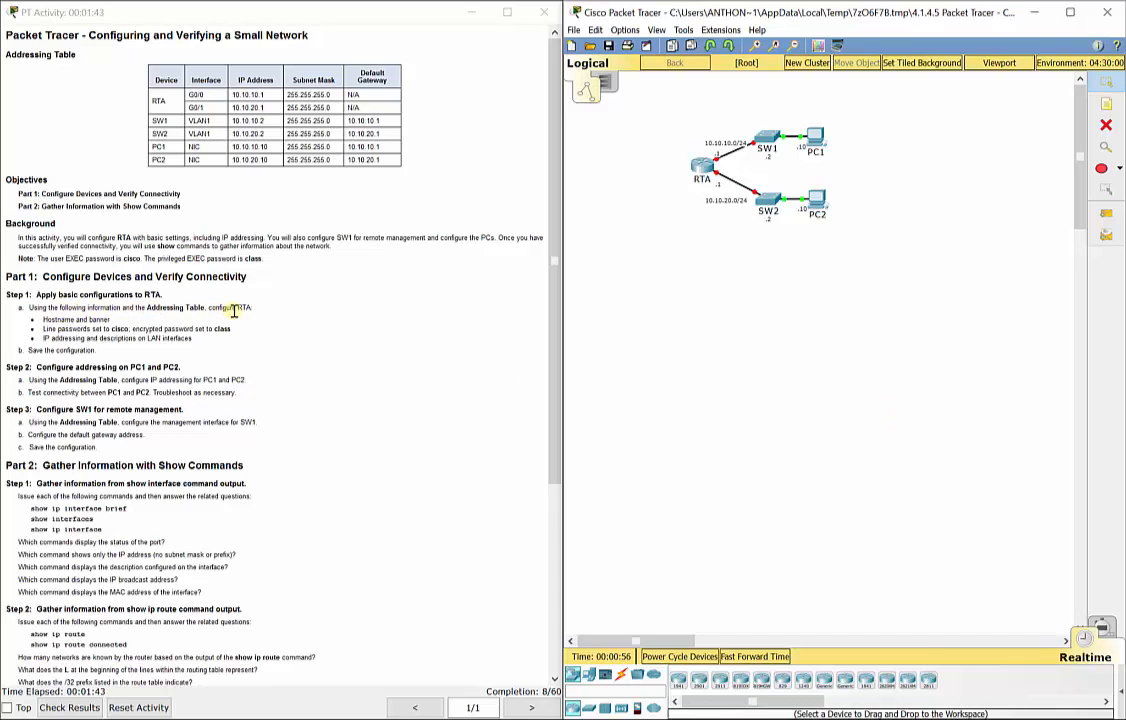
# Open RTA's command line and enter privileged, then global configuration mode.
pyautogui.click(704, 170)
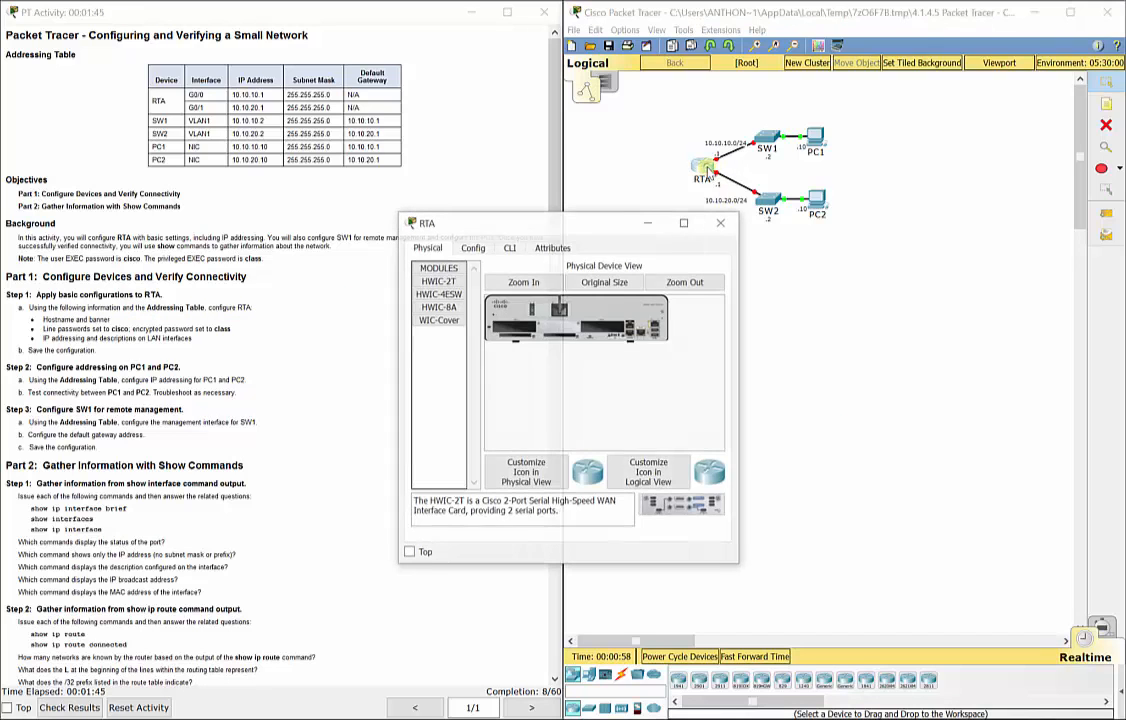
pyautogui.click(510, 247)
pyautogui.moveTo(521, 232); pyautogui.dragTo(717, 217)
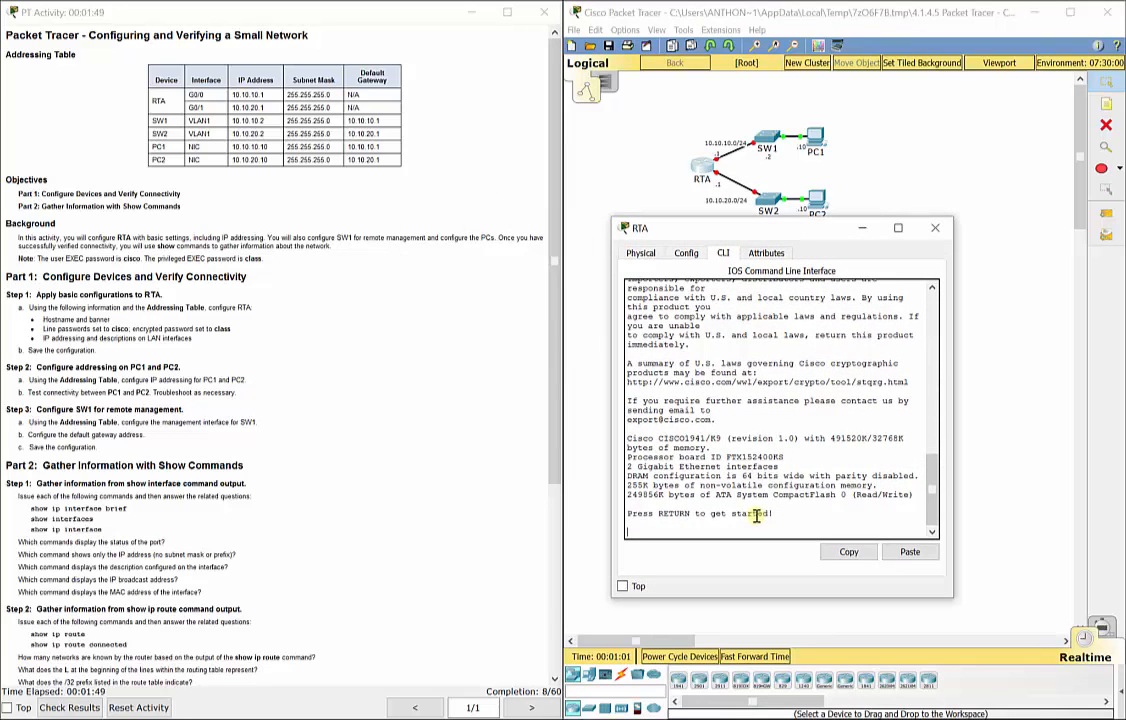
pyautogui.press('Return')
pyautogui.write('en')
pyautogui.press('Return')
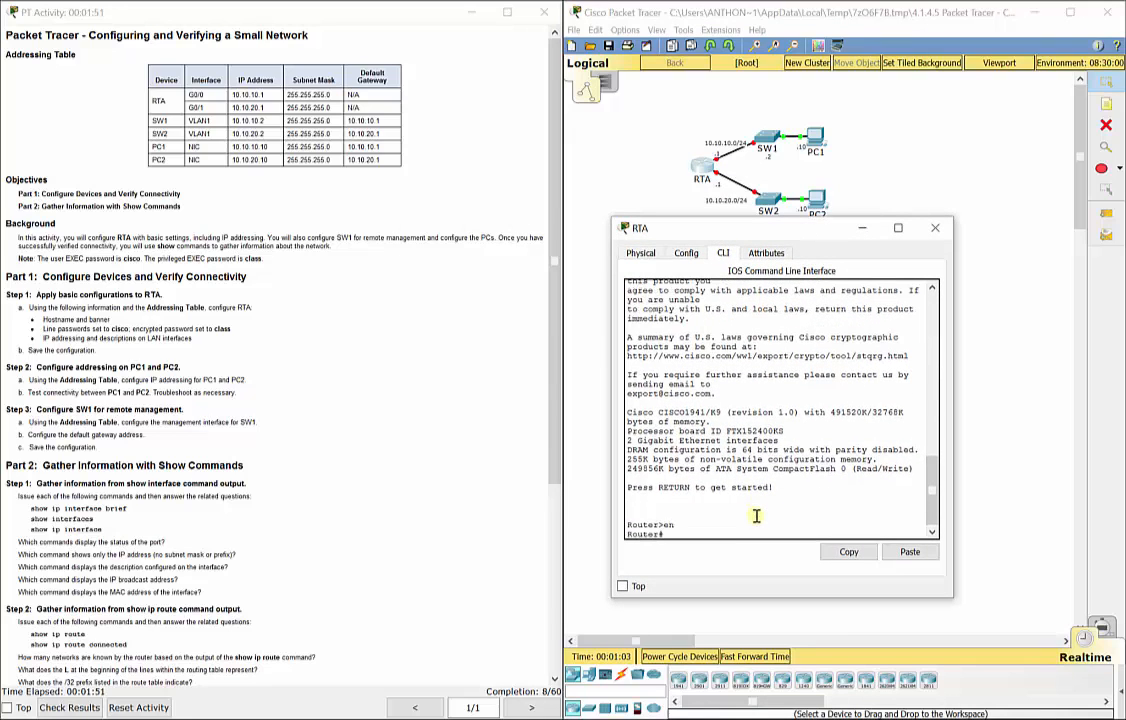
pyautogui.write('config t')
pyautogui.press('Return')
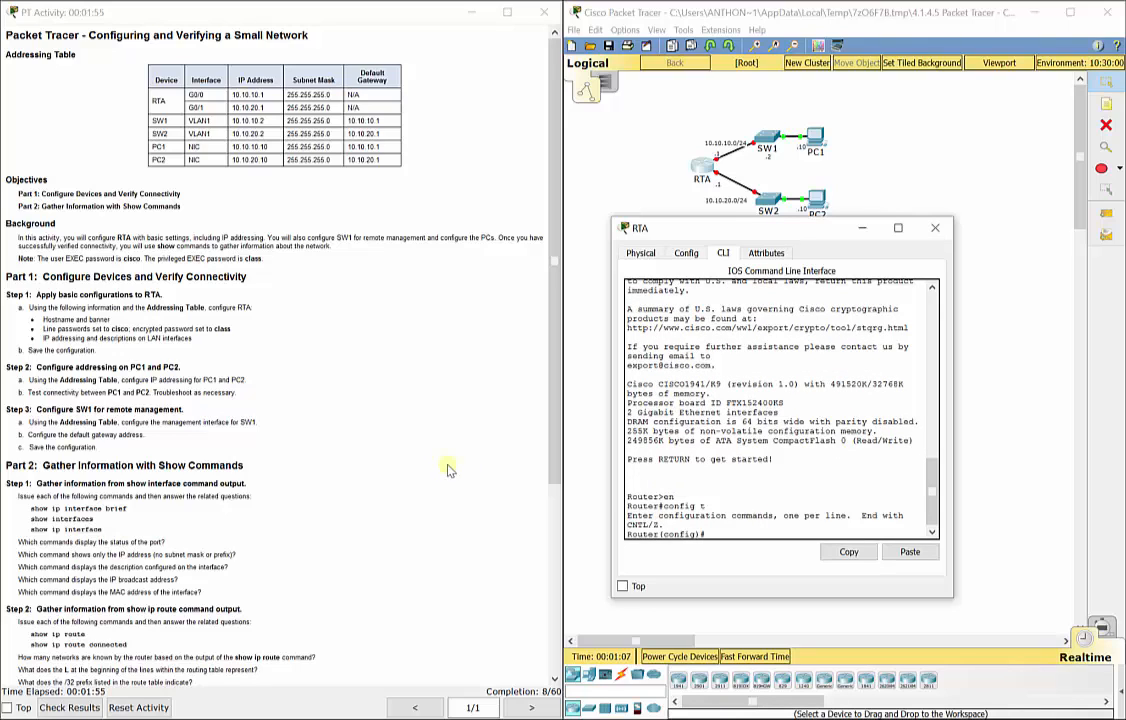
# Name the router RTA and set the MOTD banner 'WELCOME TO THE RTA ROUTER'.
pyautogui.write('hostname RTA')
pyautogui.press('Return')
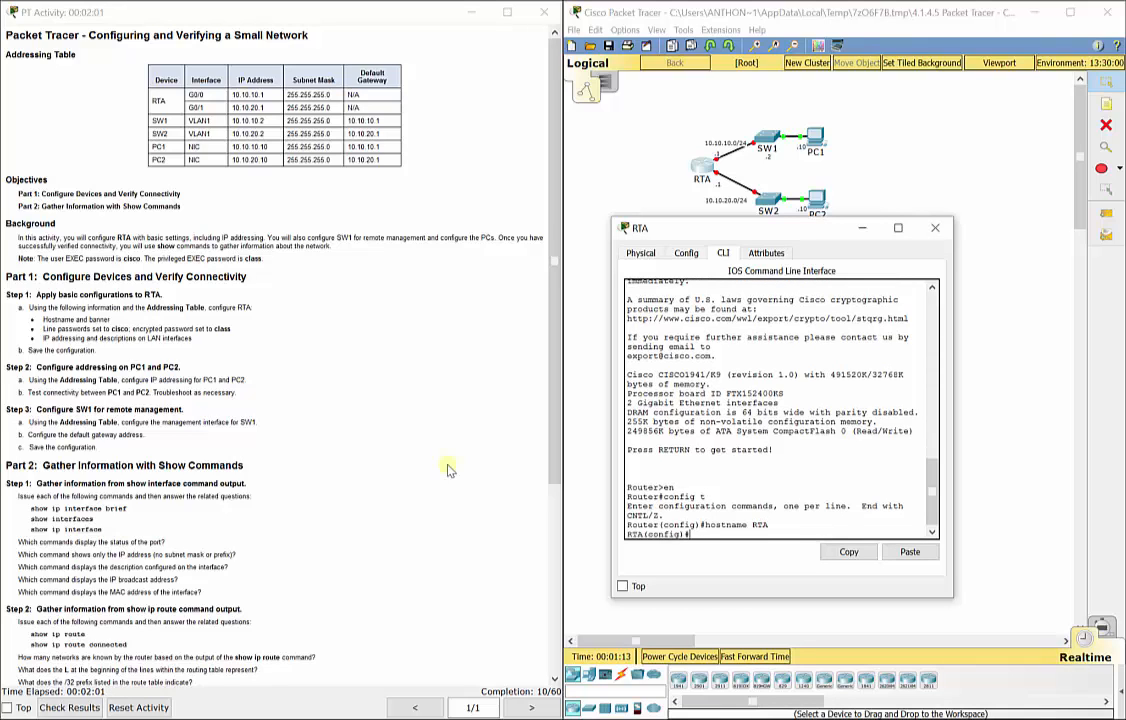
pyautogui.write('banner motd "WELCOME TO MY')
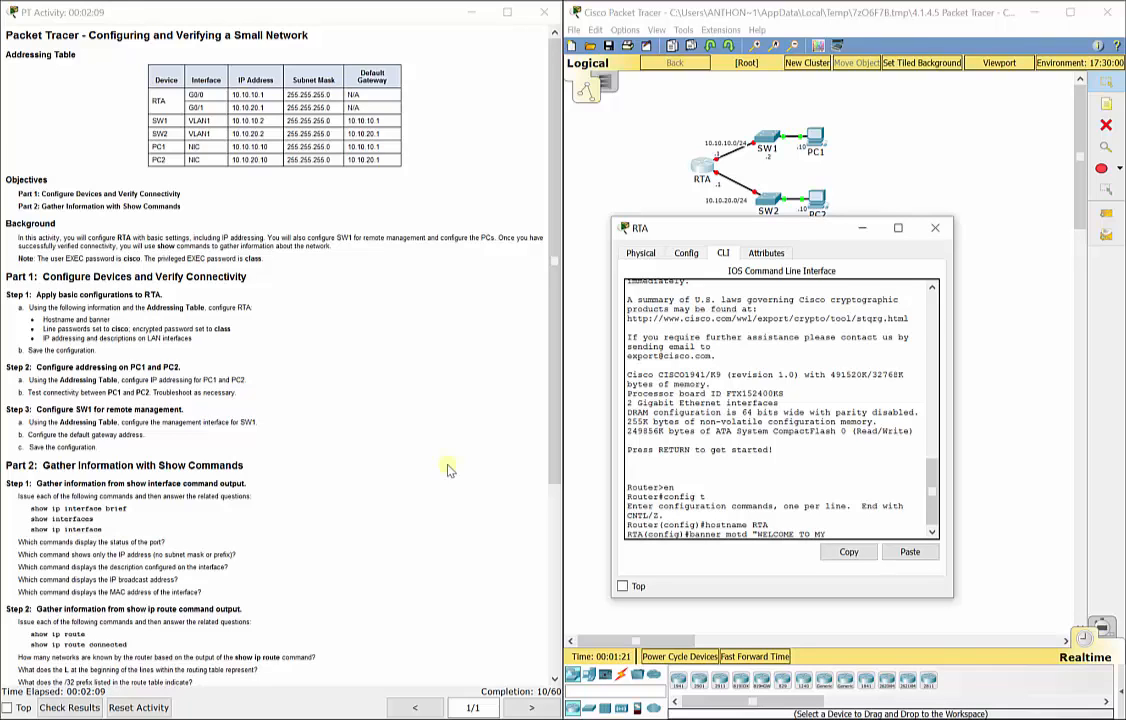
pyautogui.write(' ROTUTER')
pyautogui.press('BackSpace')
pyautogui.press('BackSpace')
pyautogui.press('BackSpace')
pyautogui.press('BackSpace')
pyautogui.press('BackSpace')
pyautogui.press('BackSpace')
pyautogui.press('BackSpace')
pyautogui.press('BackSpace')
pyautogui.press('BackSpace')
pyautogui.write('THE RTA ROUTER"')
pyautogui.press('Return')
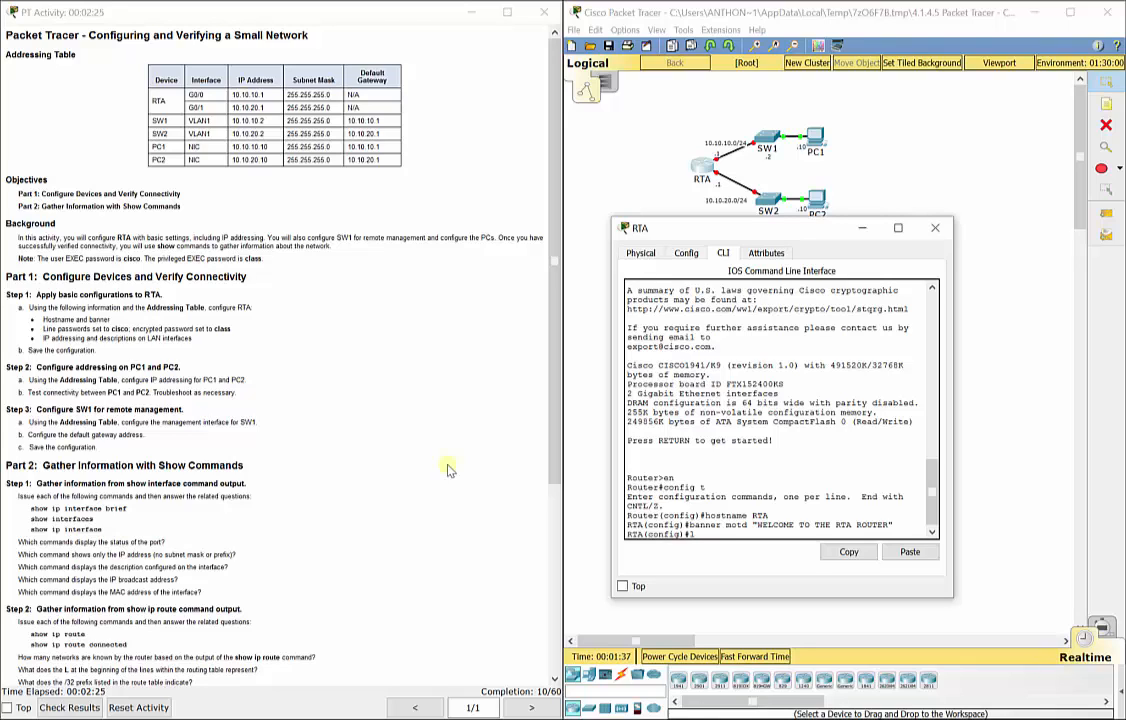
# Set a console line password with login required, and set the enable secret.
pyautogui.write('ine con 0')
pyautogui.press('Return')
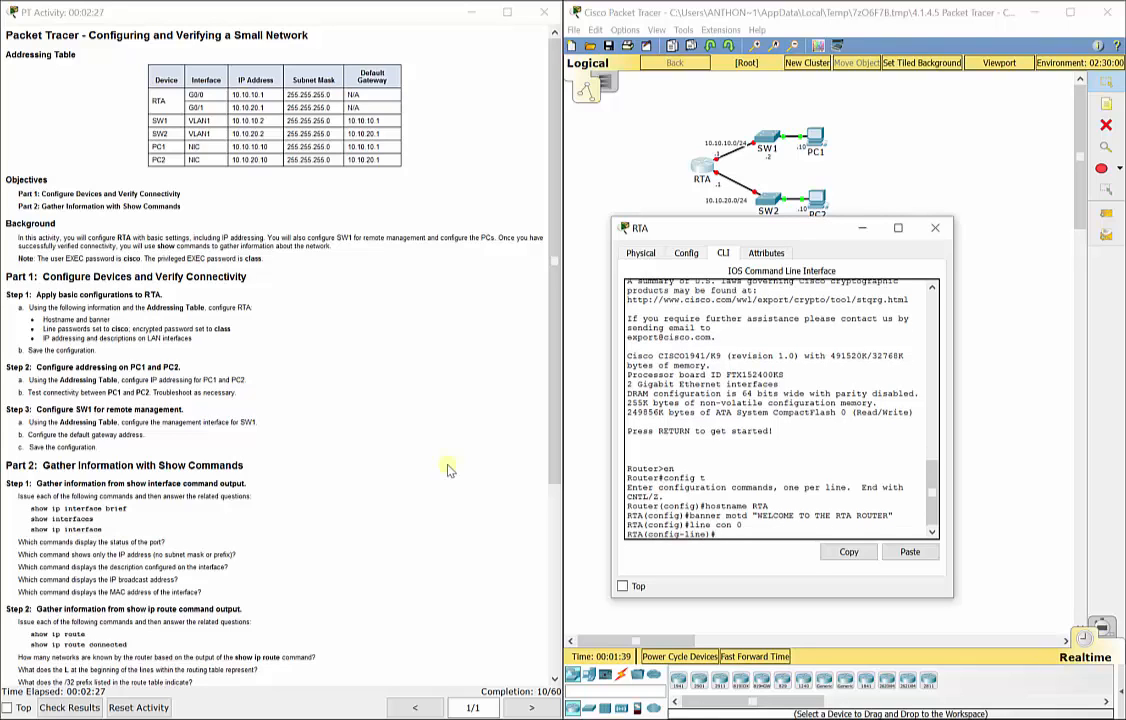
pyautogui.write('password cisco')
pyautogui.press('Return')
pyautogui.write('login')
pyautogui.press('Return')
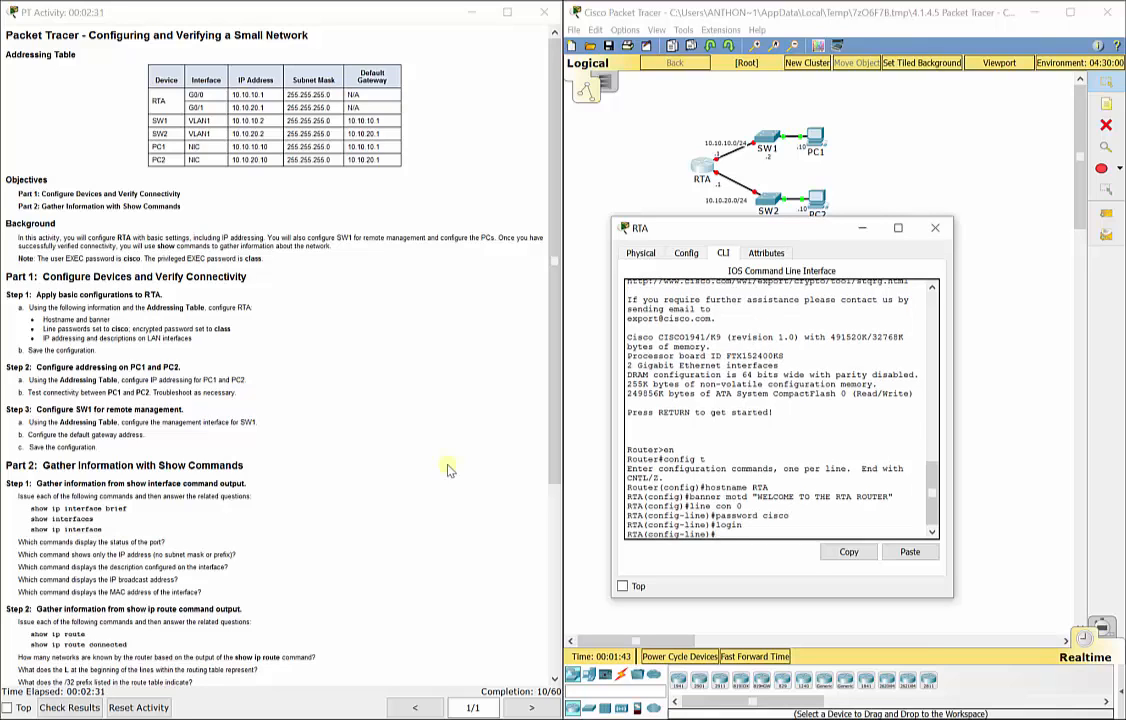
pyautogui.write('exit')
pyautogui.press('Return')
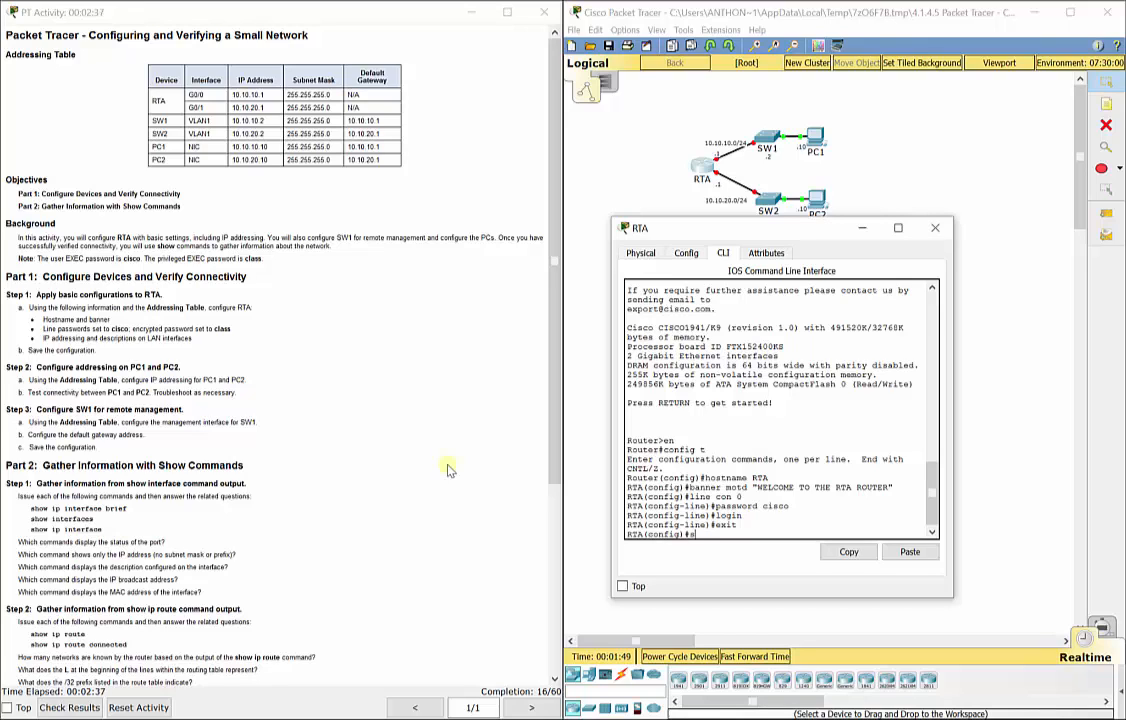
pyautogui.write('enable secret class')
pyautogui.press('Return')
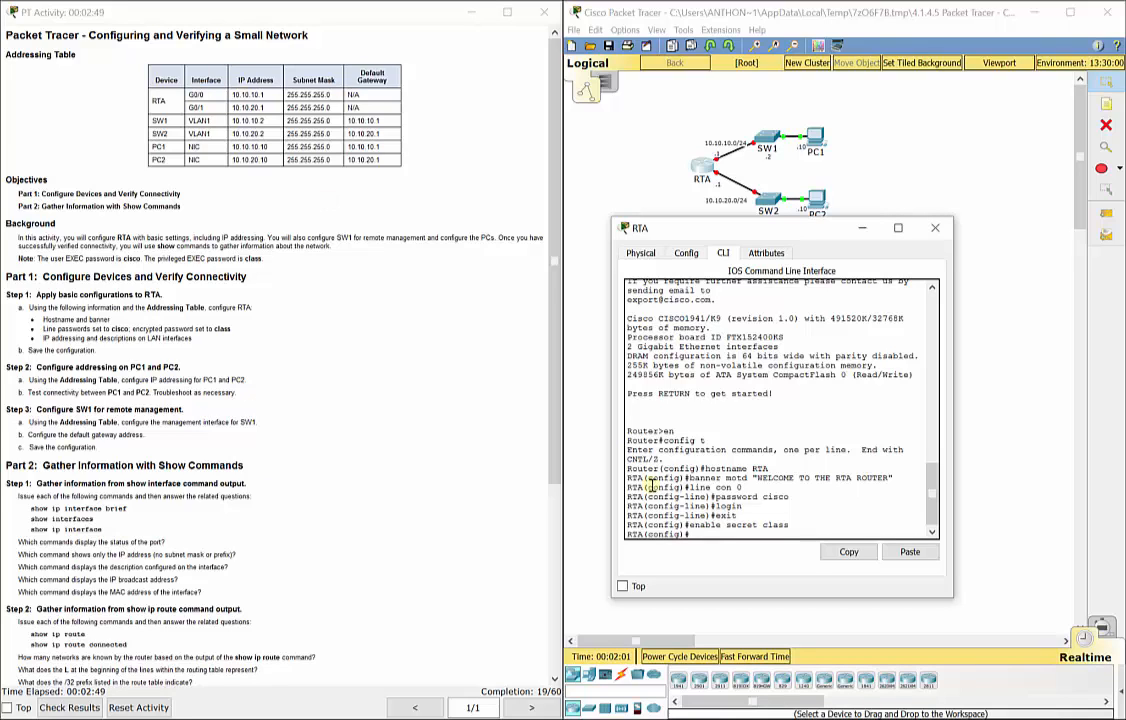
# Give G0/0 the description 'Connection to SW1', address 10.10.10.1 255.255.255.0, and enable it.
pyautogui.write('int g0/0')
pyautogui.press('Return')
pyautogui.write('description')
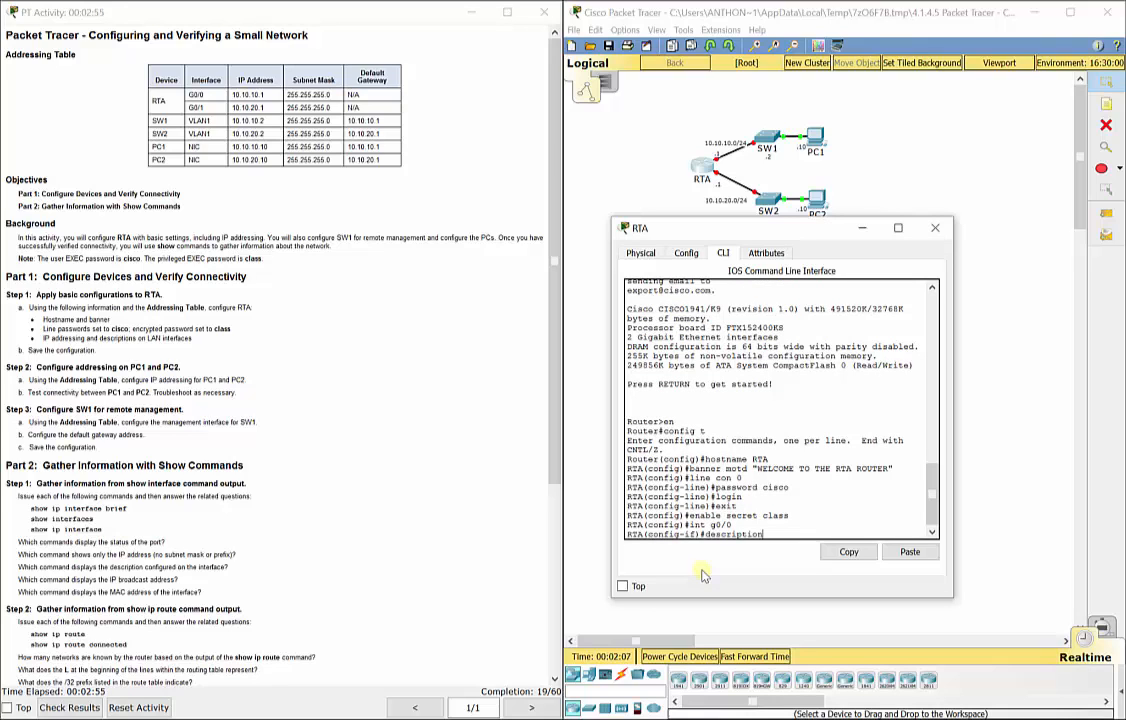
pyautogui.click(662, 163)
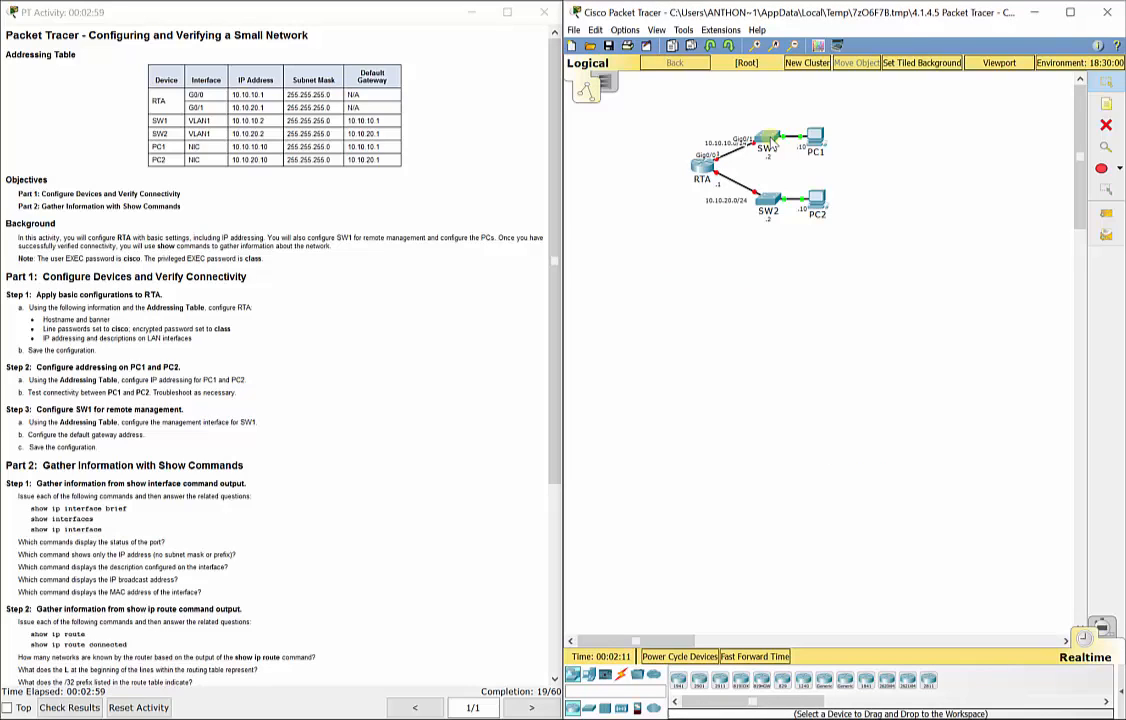
pyautogui.click(705, 177)
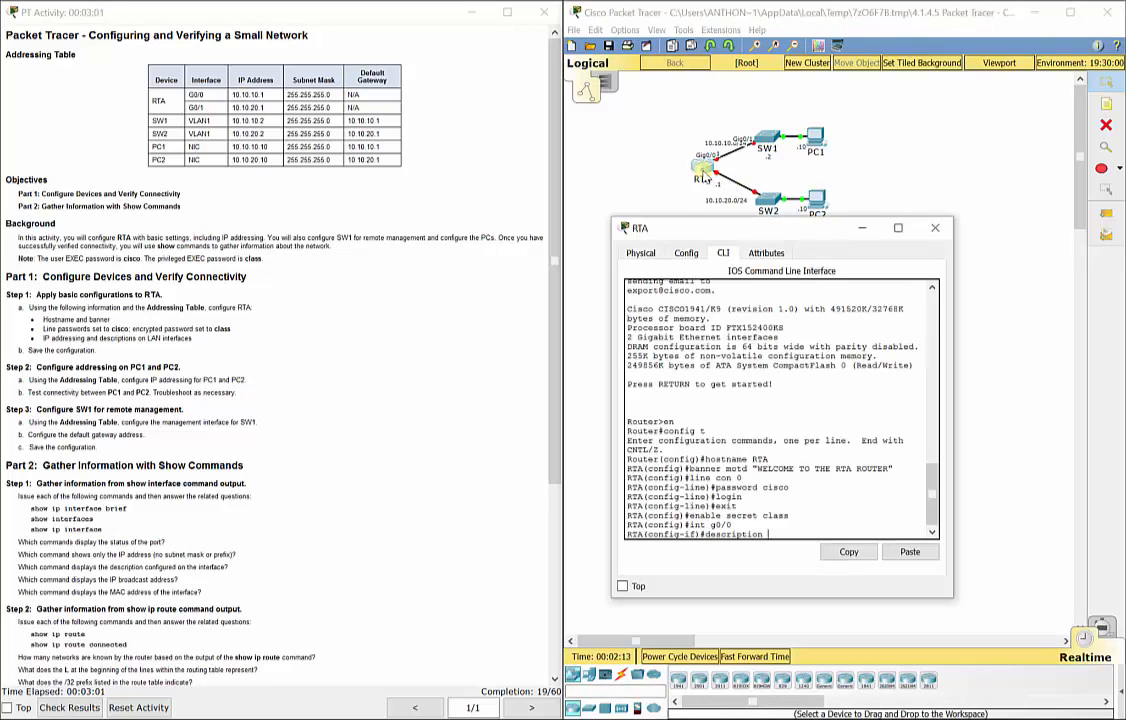
pyautogui.write('Connec')
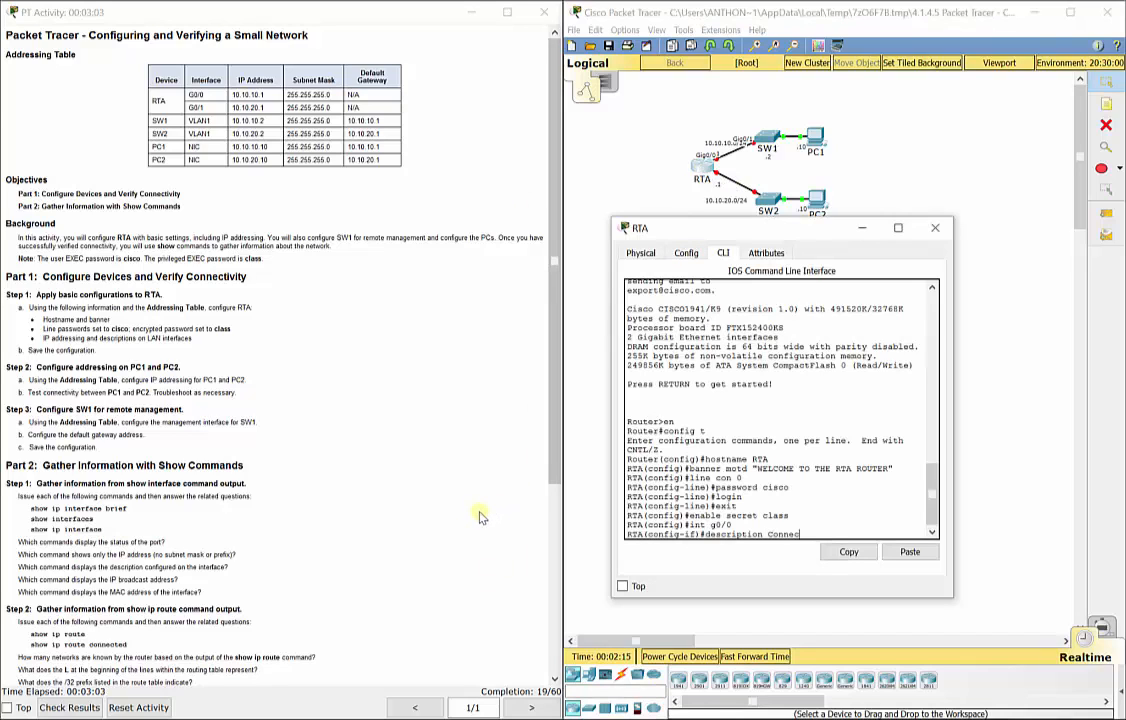
pyautogui.write('tion to SW1')
pyautogui.press('Return')
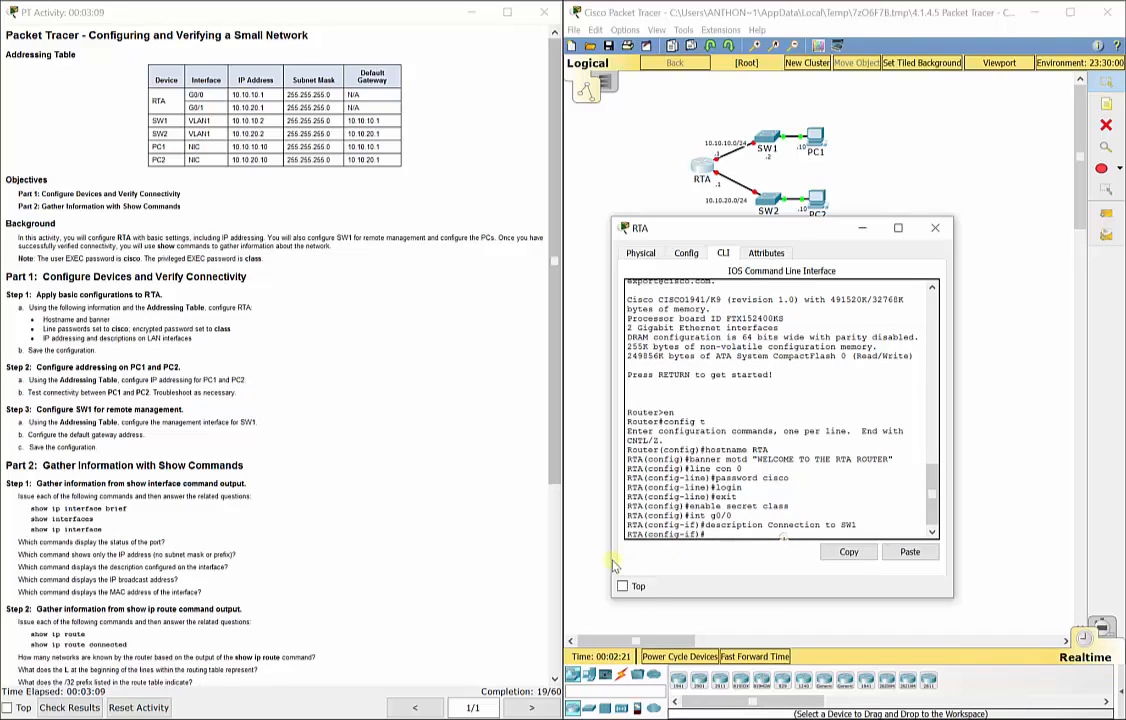
pyautogui.write('ip add 10.10.10.1 255.255.255.0')
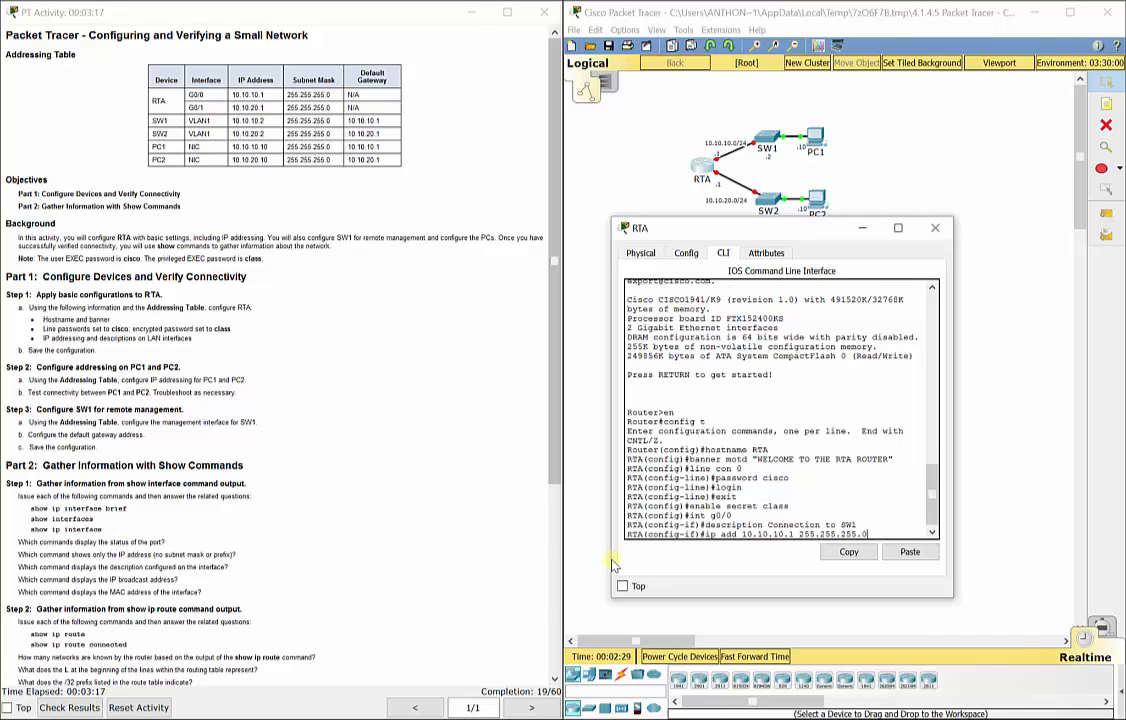
pyautogui.press('Return')
pyautogui.write('no s')
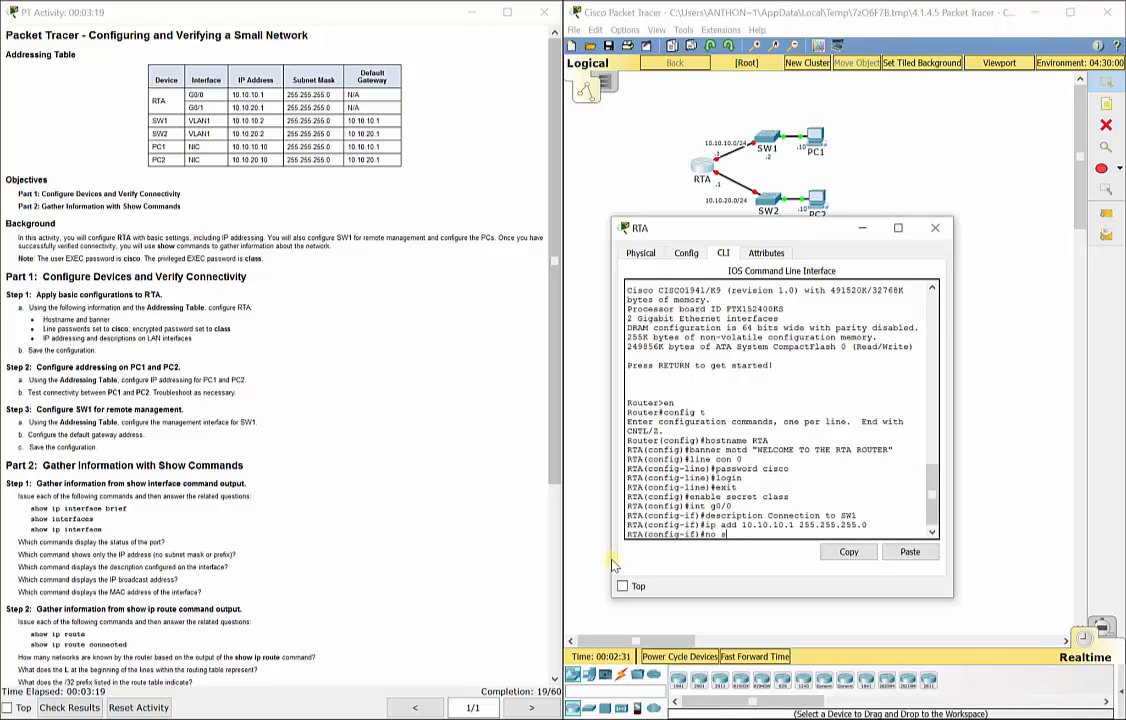
pyautogui.write('hut')
pyautogui.press('Return')
pyautogui.write('exit')
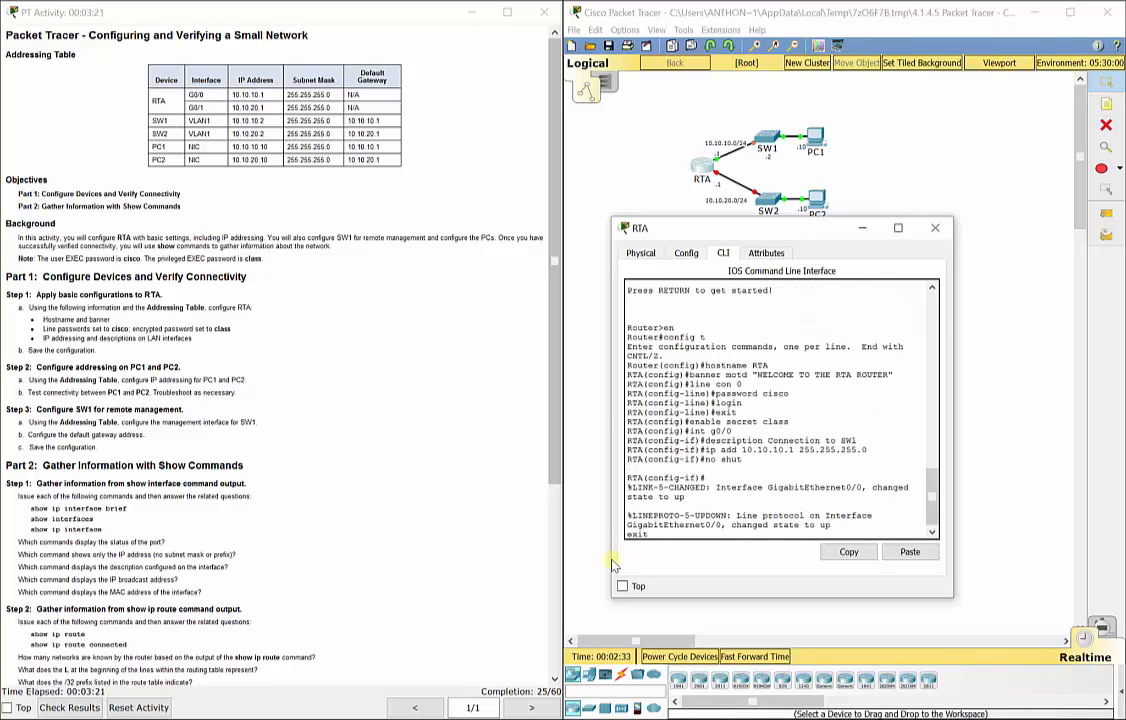
pyautogui.press('Return')
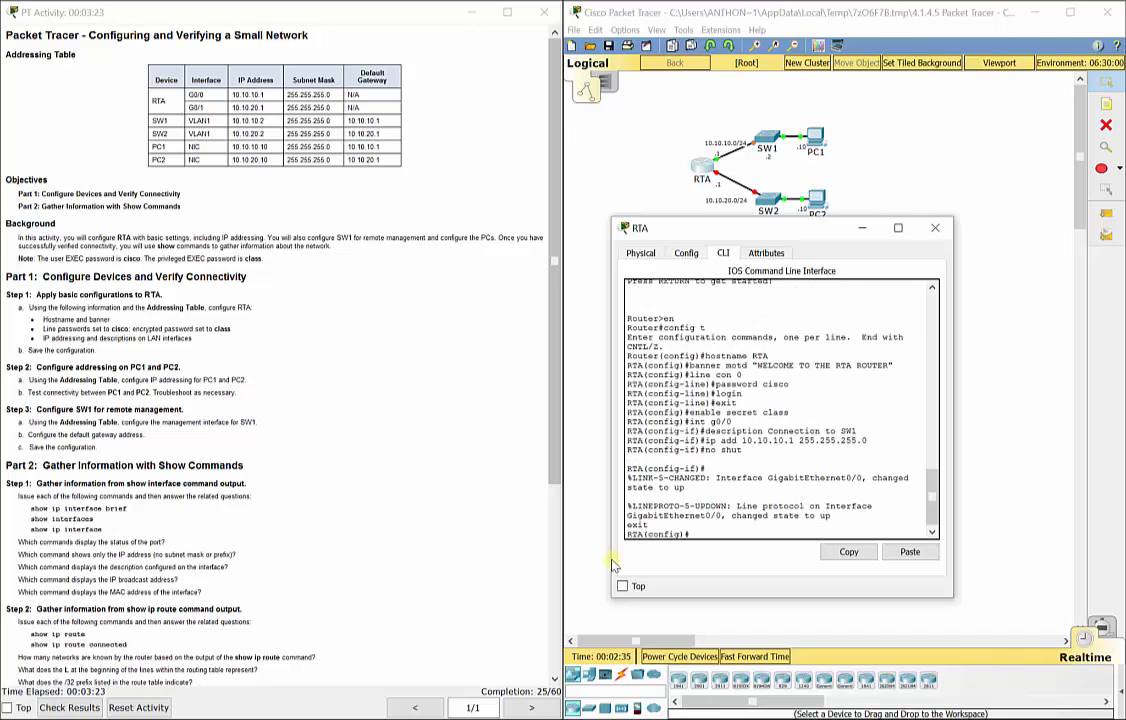
# Give G0/1 address 10.10.20.1 255.255.255.0, description 'Connection to SW2', and enable it.
pyautogui.write('int g0/1')
pyautogui.press('Return')
pyautogui.write('ip add 10.10')
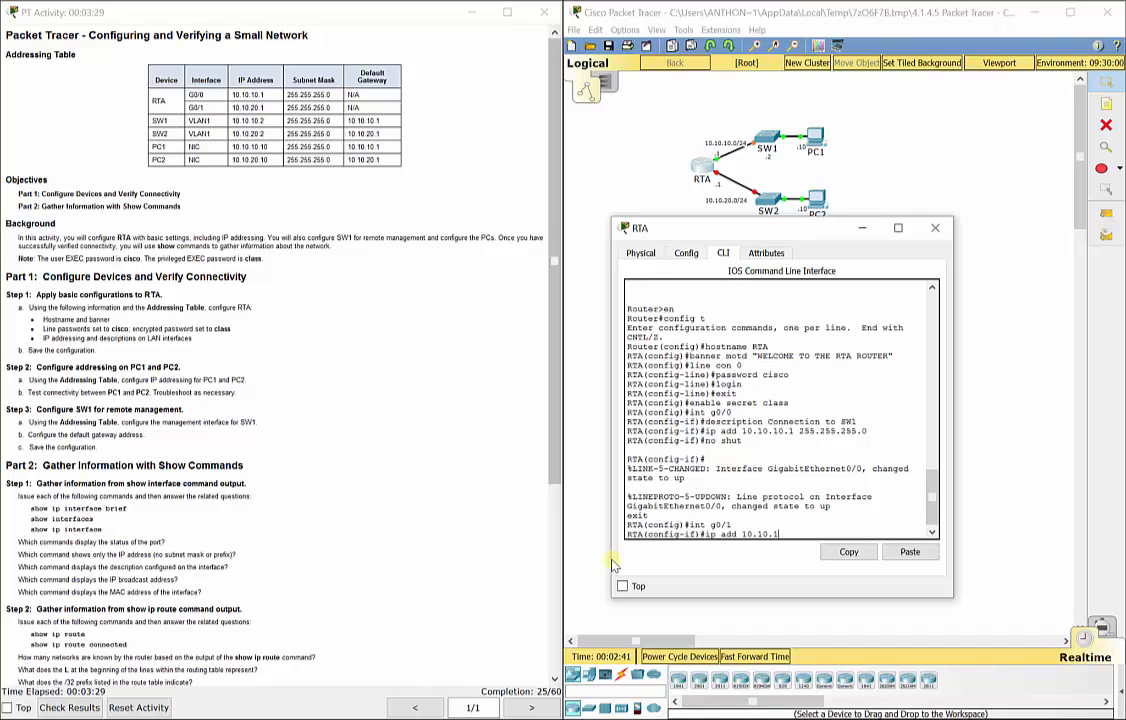
pyautogui.write('.20.1 255.255.255.0')
pyautogui.press('Return')
pyautogui.write('descript')
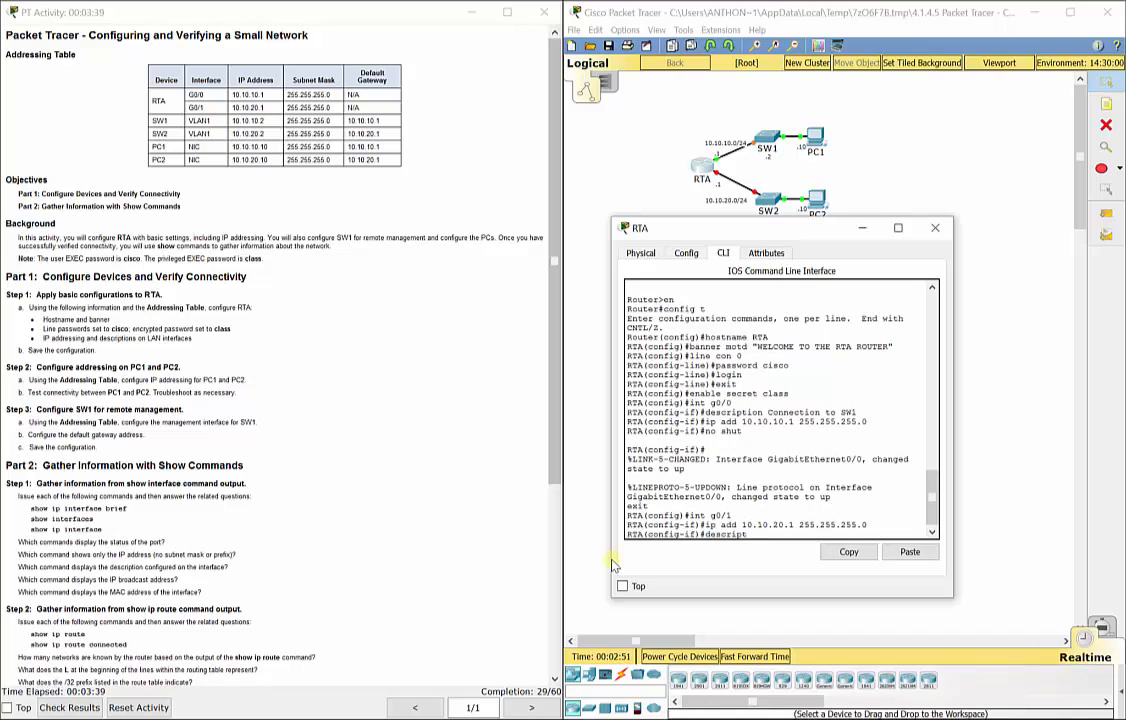
pyautogui.write('ion Connection to SW2')
pyautogui.press('Return')
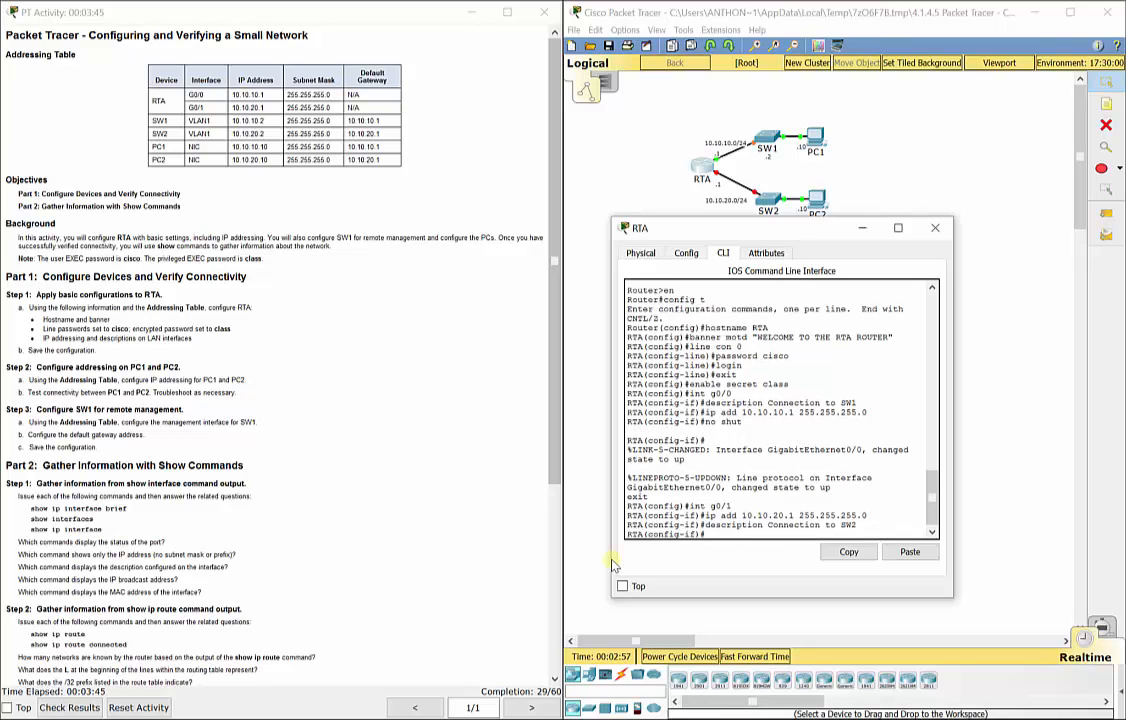
pyautogui.write('no shut')
pyautogui.press('Return')
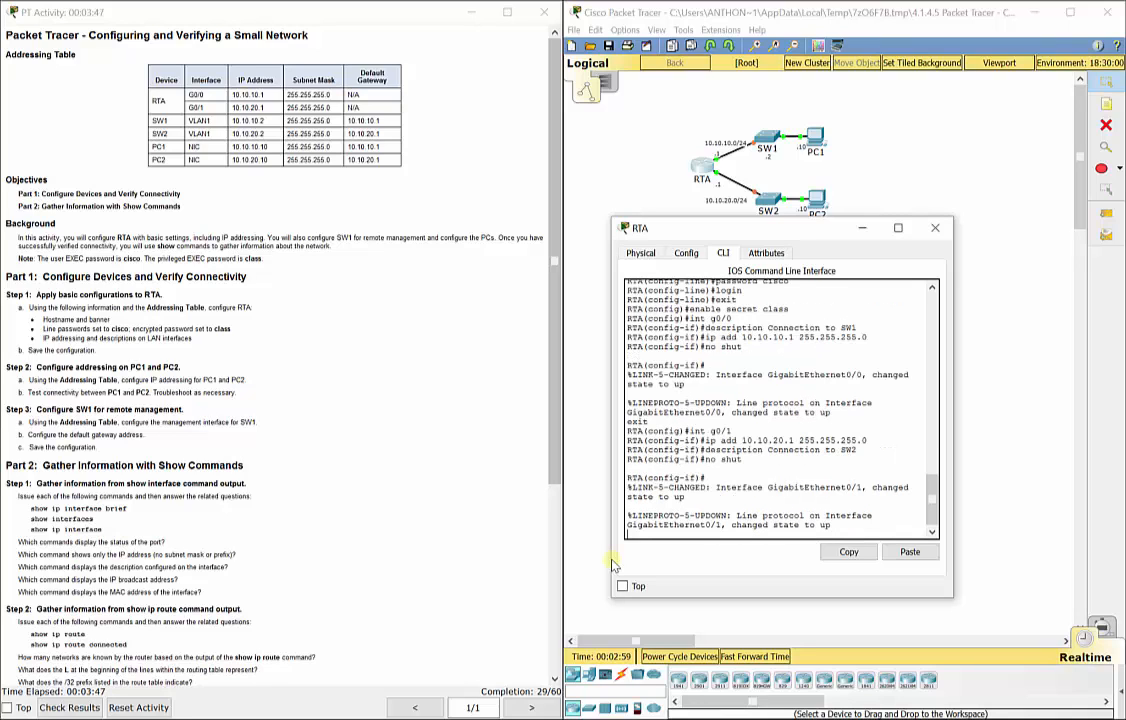
pyautogui.press('Return')
pyautogui.write('exit')
pyautogui.press('Return')
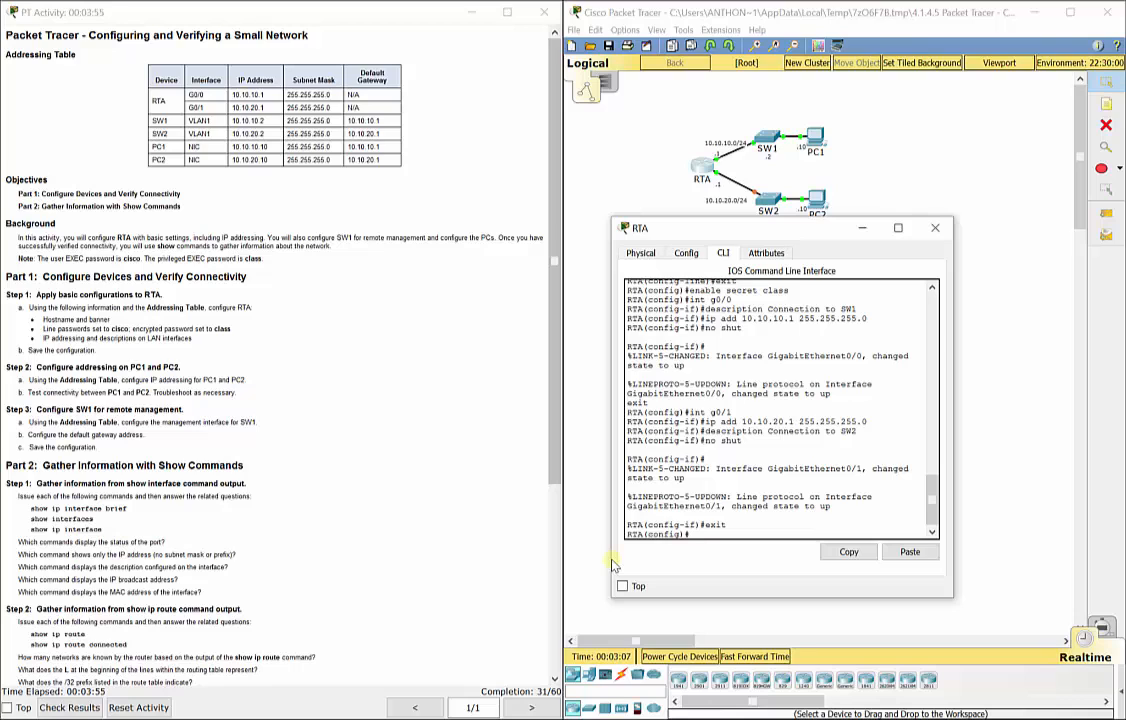
# Close RTA and open PC1's Desktop IP Configuration.
pyautogui.click(937, 231)
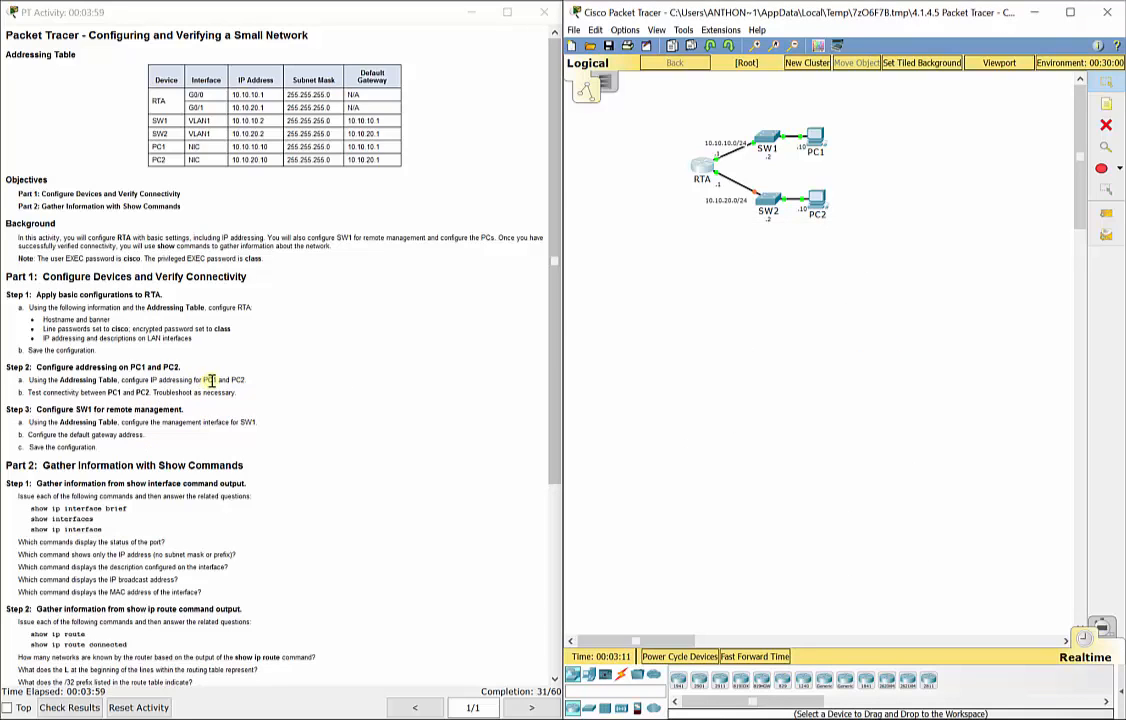
pyautogui.click(815, 145)
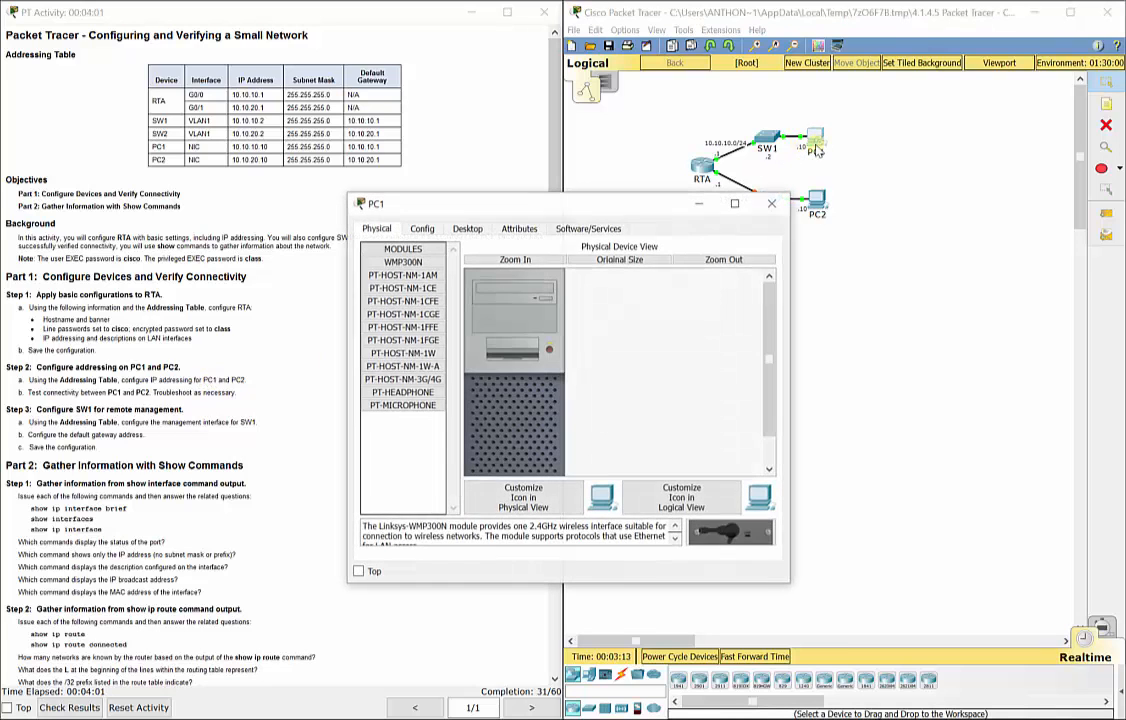
pyautogui.click(467, 228)
pyautogui.moveTo(495, 204); pyautogui.dragTo(705, 212)
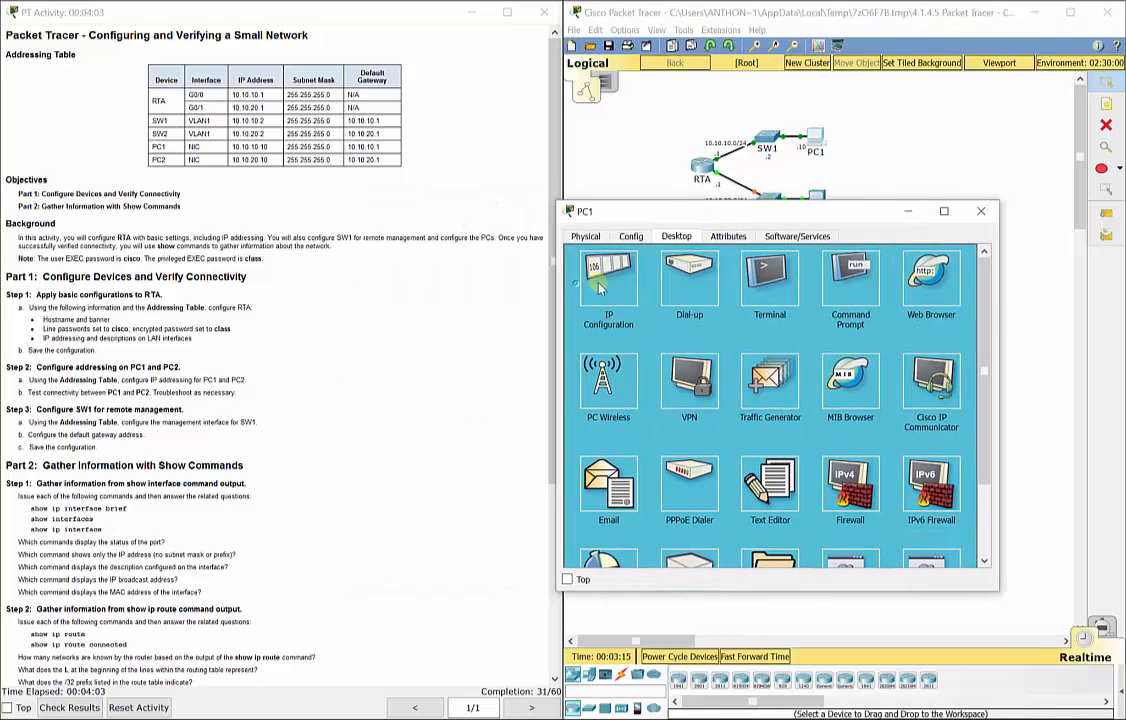
pyautogui.click(600, 288)
# Enter PC1's address 10.10.10.10, mask 255.255.255.0 and gateway 10.10.10.1, correcting the mask.
pyautogui.click(737, 305)
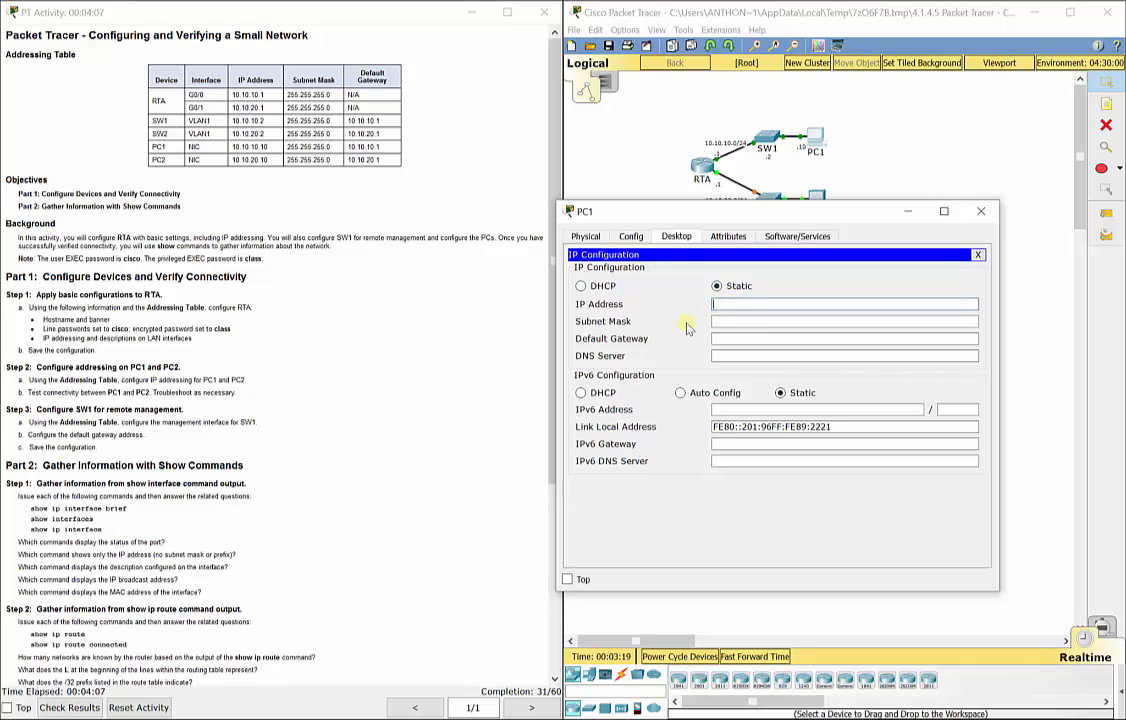
pyautogui.write('10.10.10.10')
pyautogui.press('Tab')
pyautogui.write('255.')
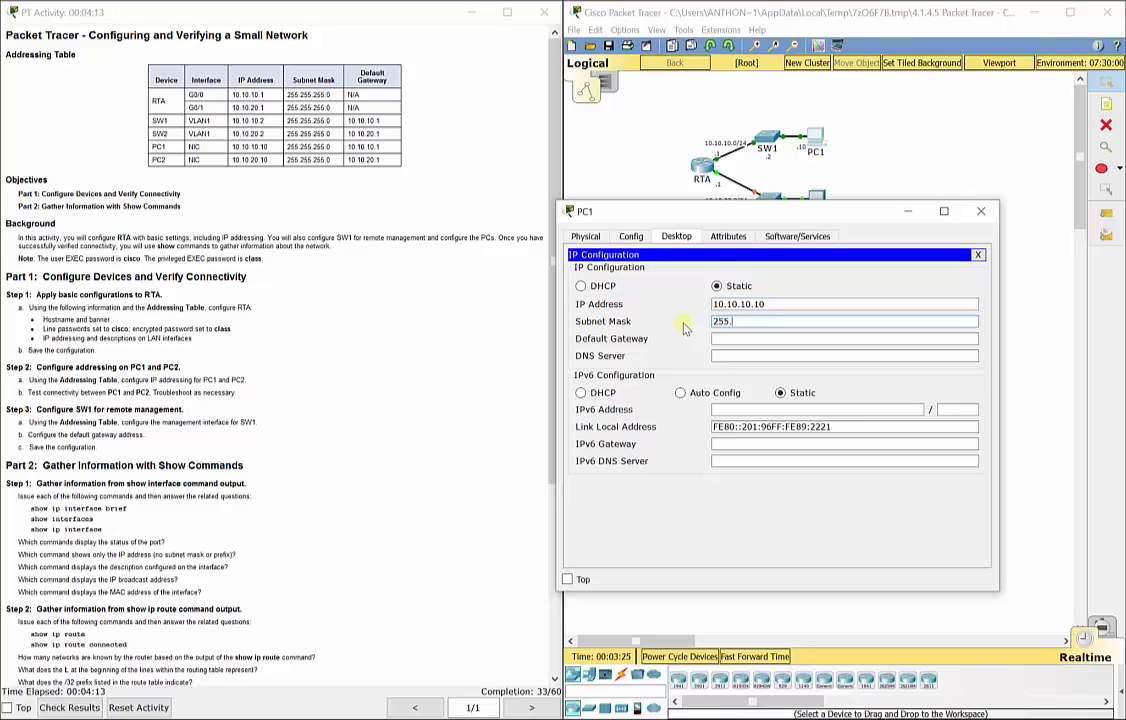
pyautogui.write('255.255.255.0')
pyautogui.press('Tab')
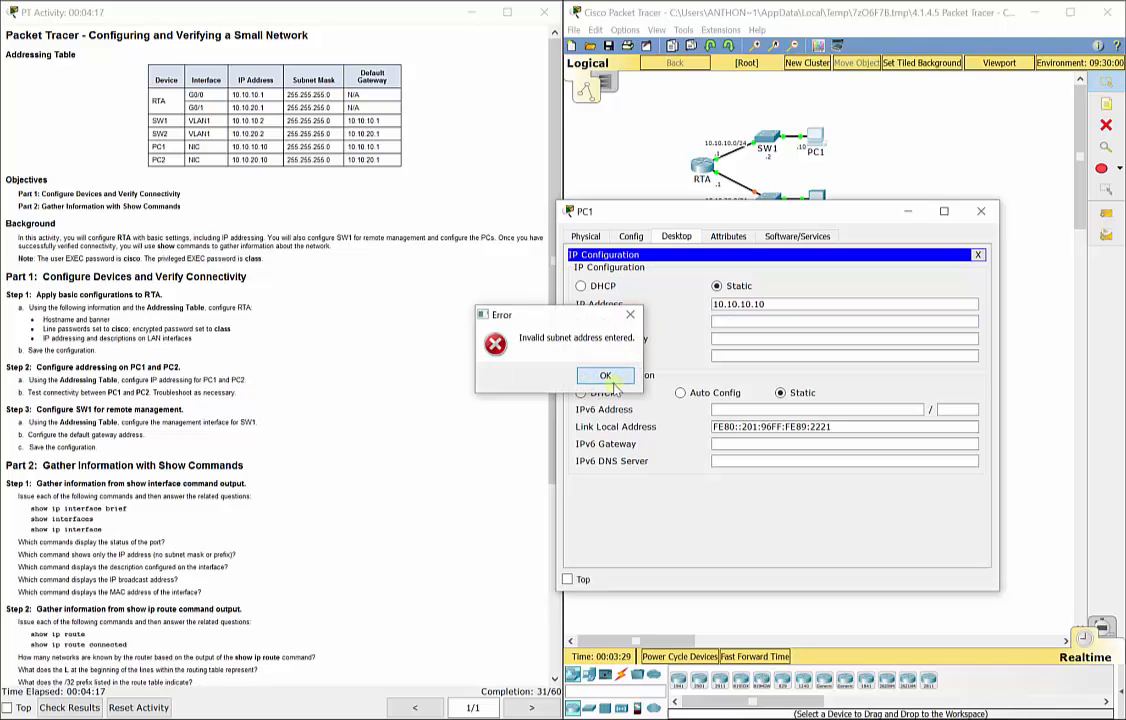
pyautogui.click(605, 375)
pyautogui.click(767, 306)
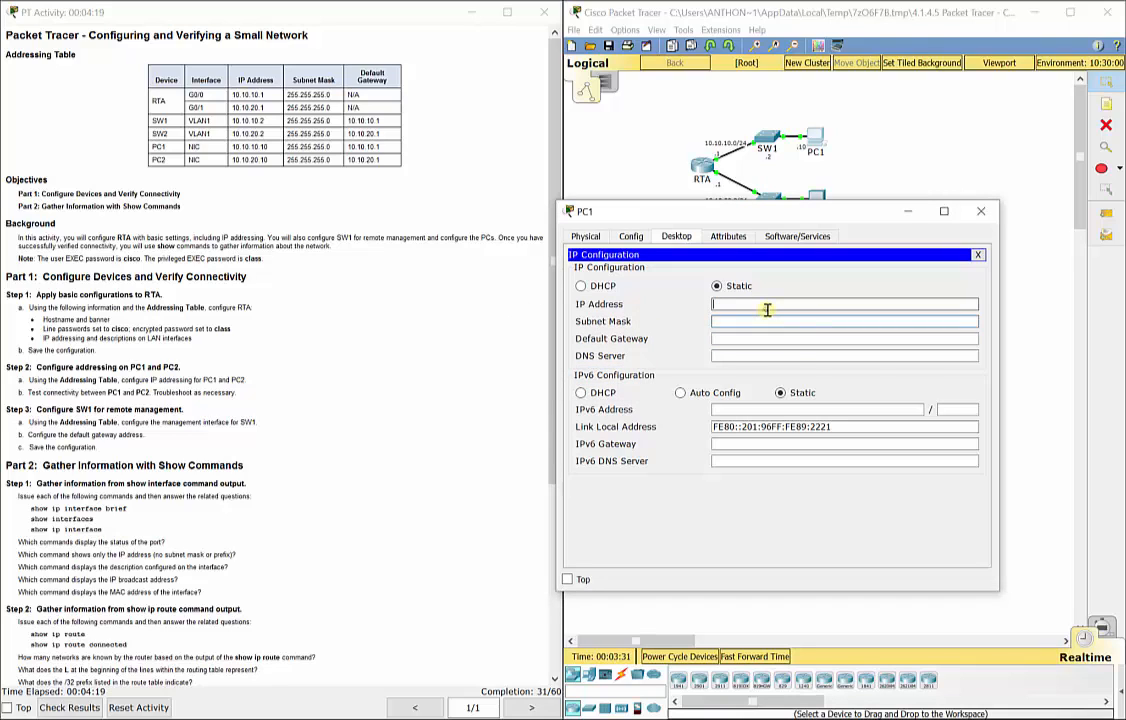
pyautogui.write('10.10.10.10')
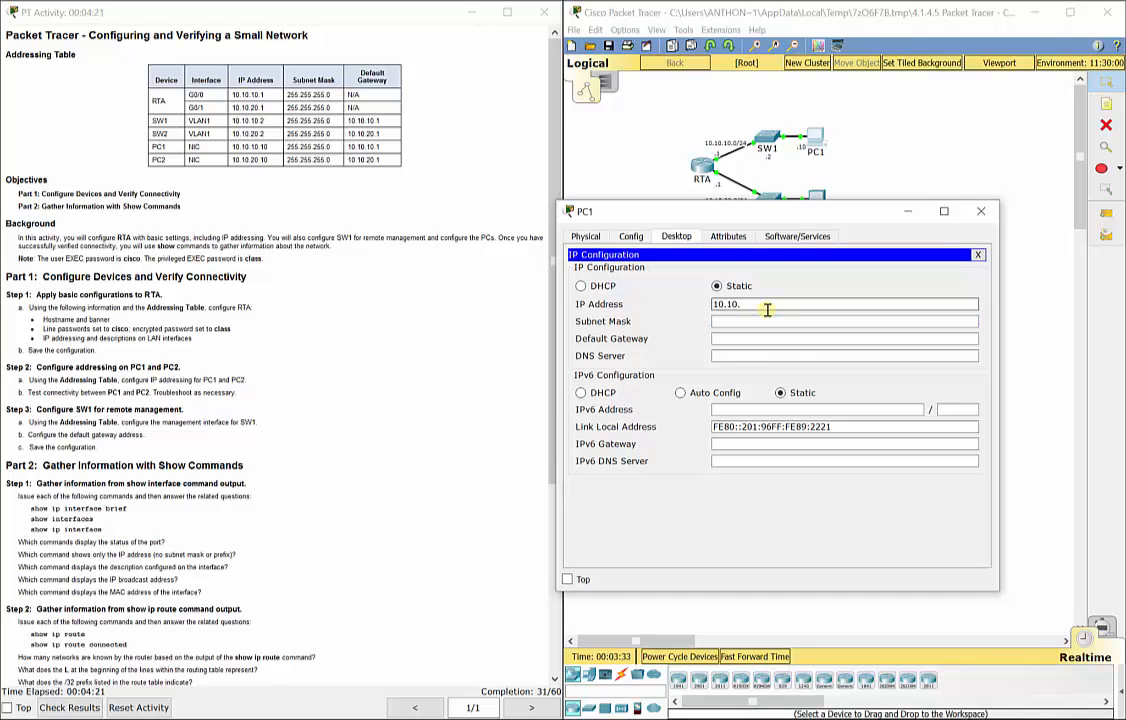
pyautogui.press('Tab')
pyautogui.write('255.255.255.0')
pyautogui.write('10.')
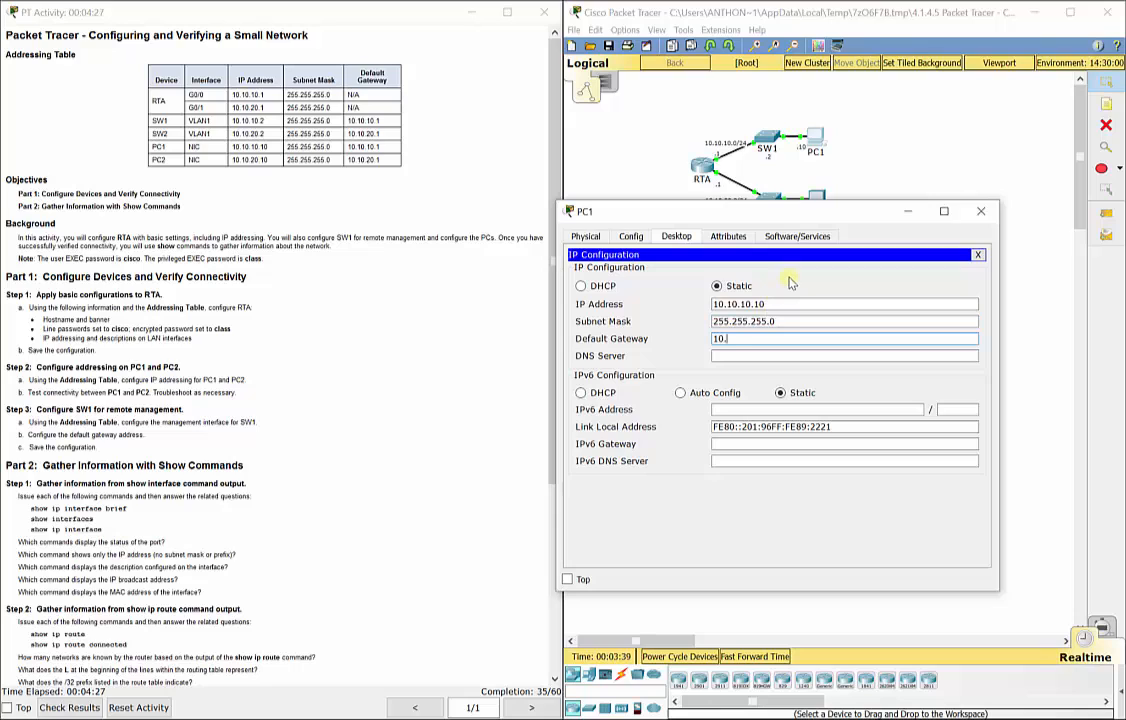
pyautogui.write('10.10.1')
pyautogui.click(980, 211)
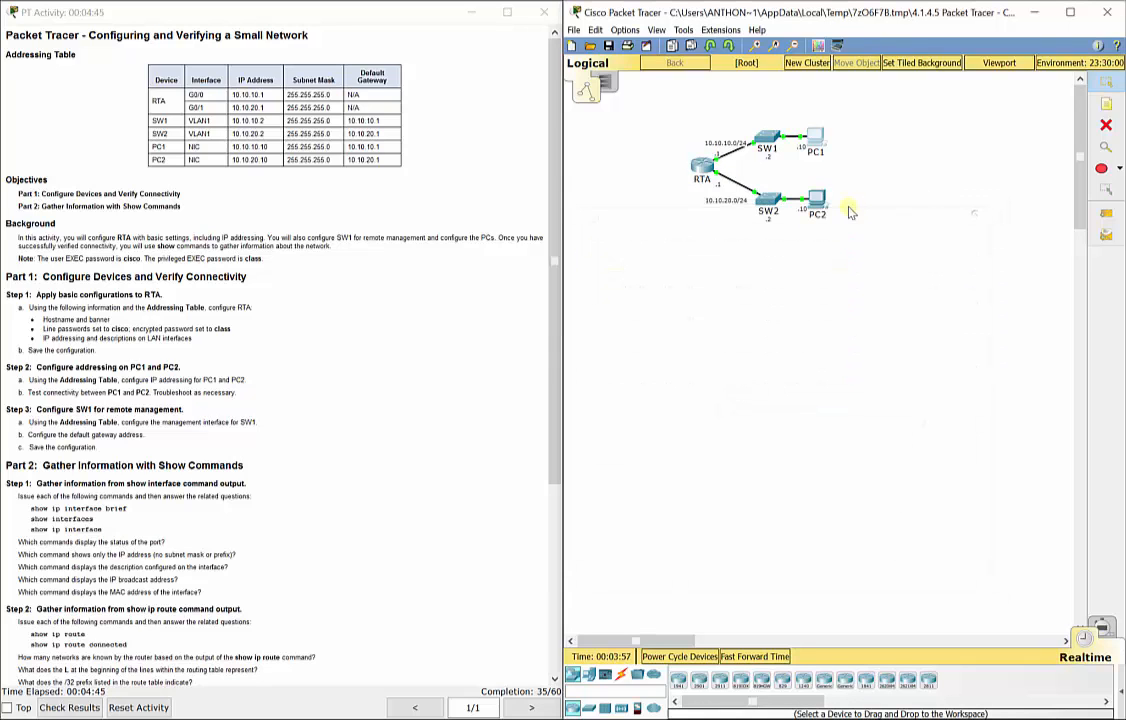
# In PC2's IP Configuration, enter 10.10.20.10, mask 255.255.255.0, gateway 10.10.20.1, then close it.
pyautogui.click(817, 200)
pyautogui.click(467, 228)
pyautogui.click(409, 278)
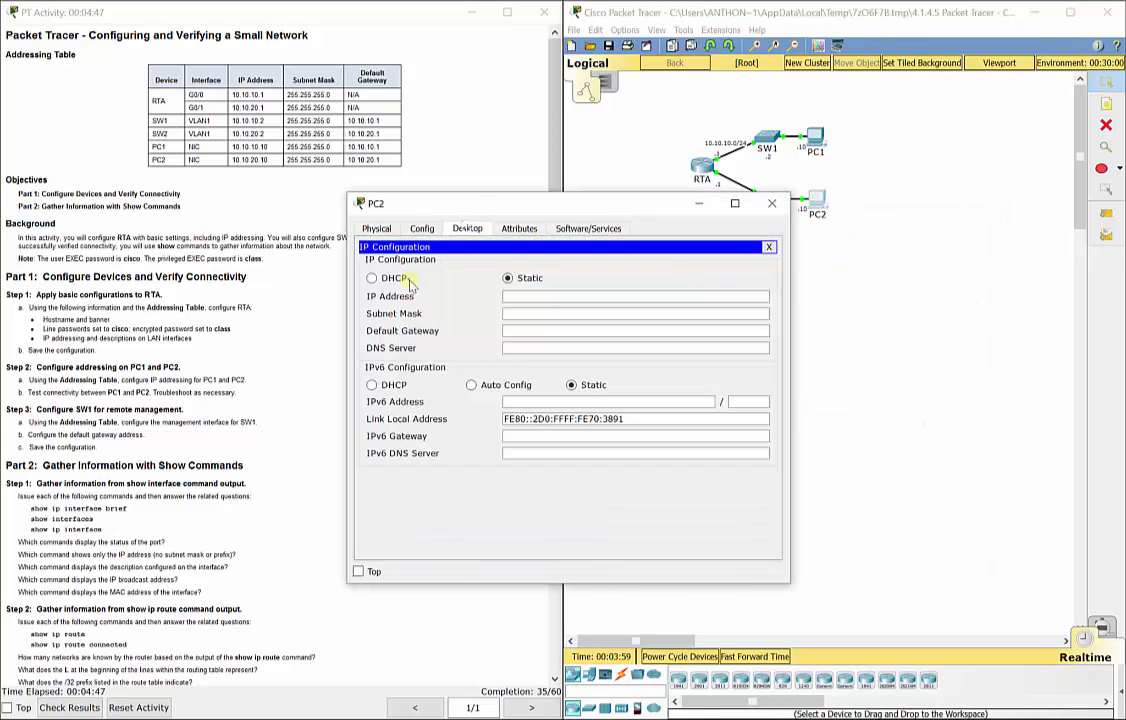
pyautogui.click(540, 296)
pyautogui.write('10')
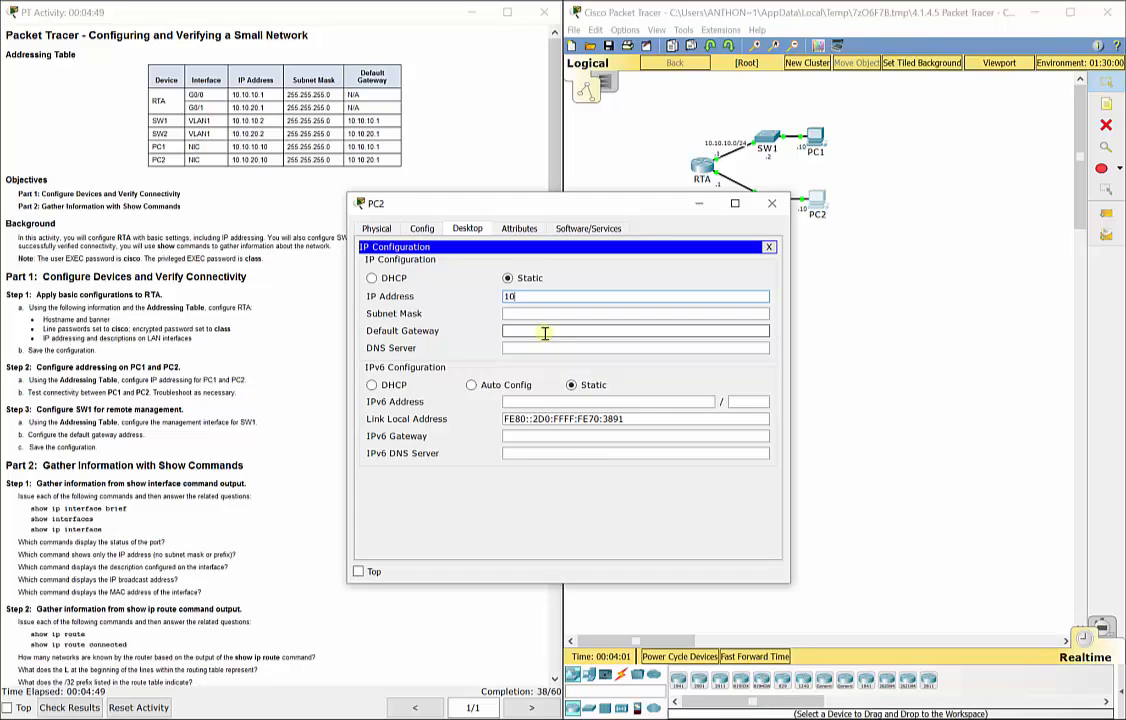
pyautogui.write('.10.20.10')
pyautogui.press('Tab')
pyautogui.write('255.255.255.')
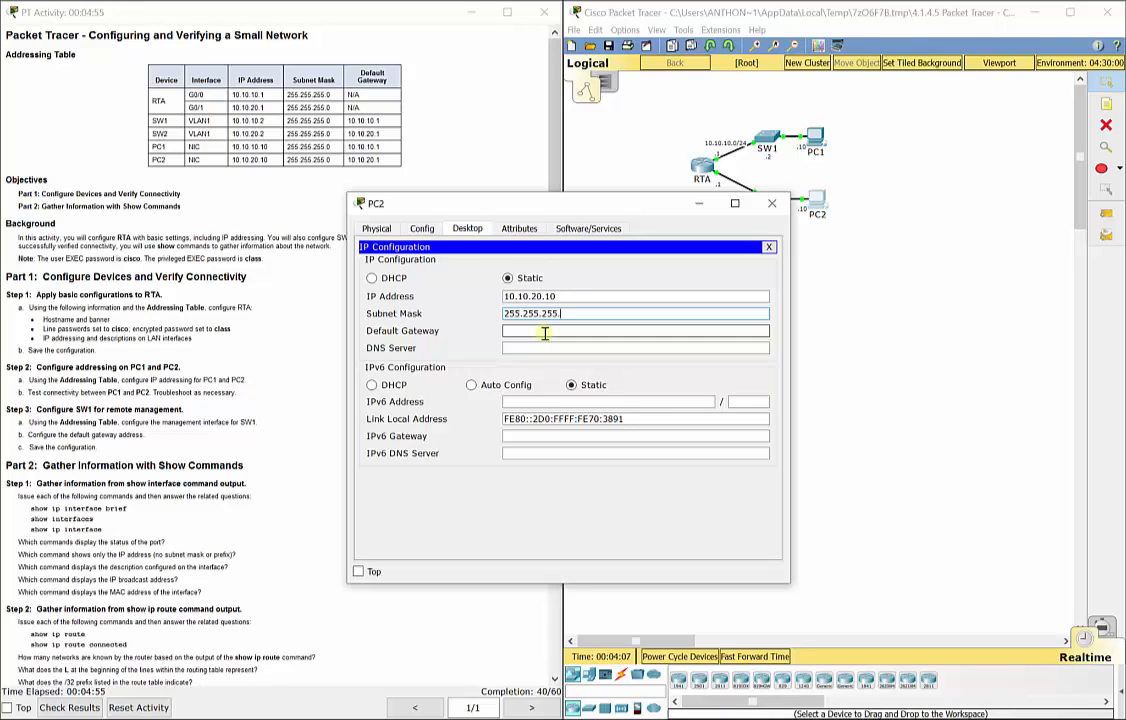
pyautogui.write('0')
pyautogui.press('Tab')
pyautogui.write('10.10.')
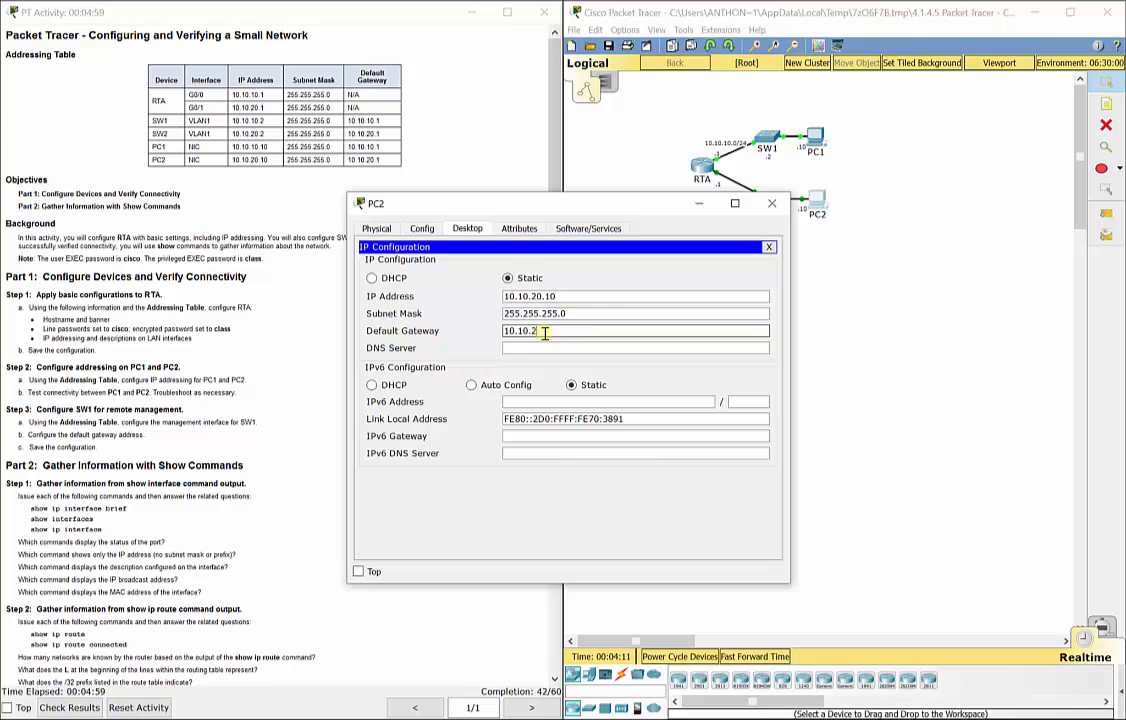
pyautogui.write('20.1')
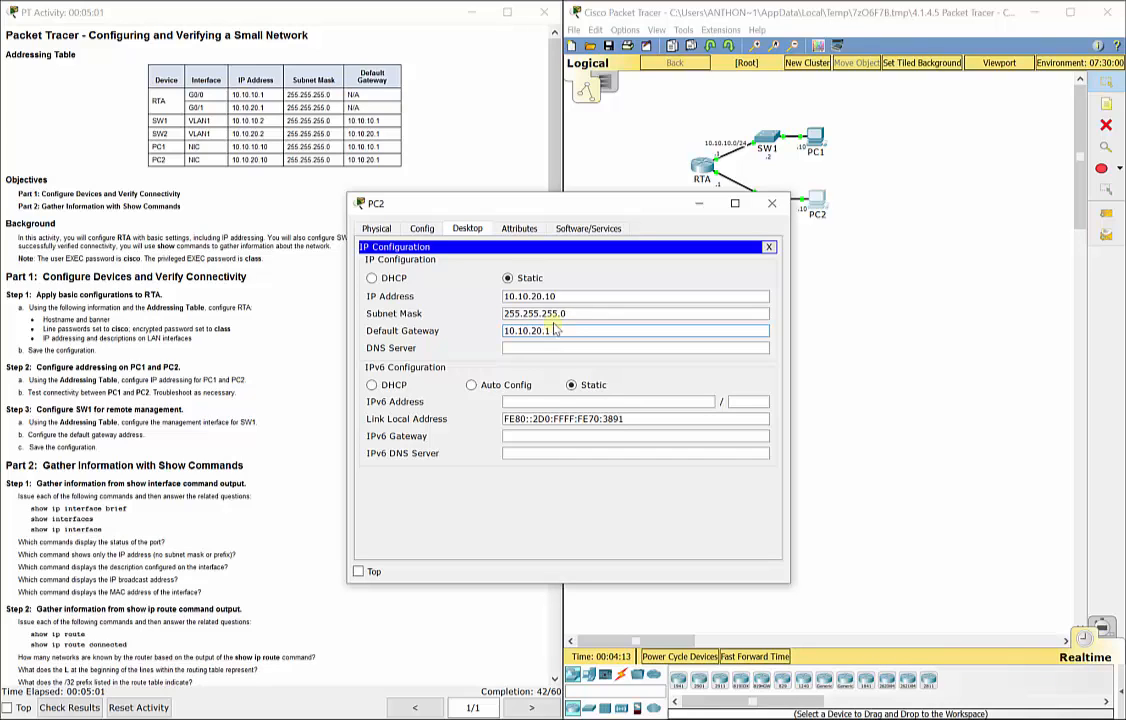
pyautogui.moveTo(588, 210); pyautogui.dragTo(792, 220)
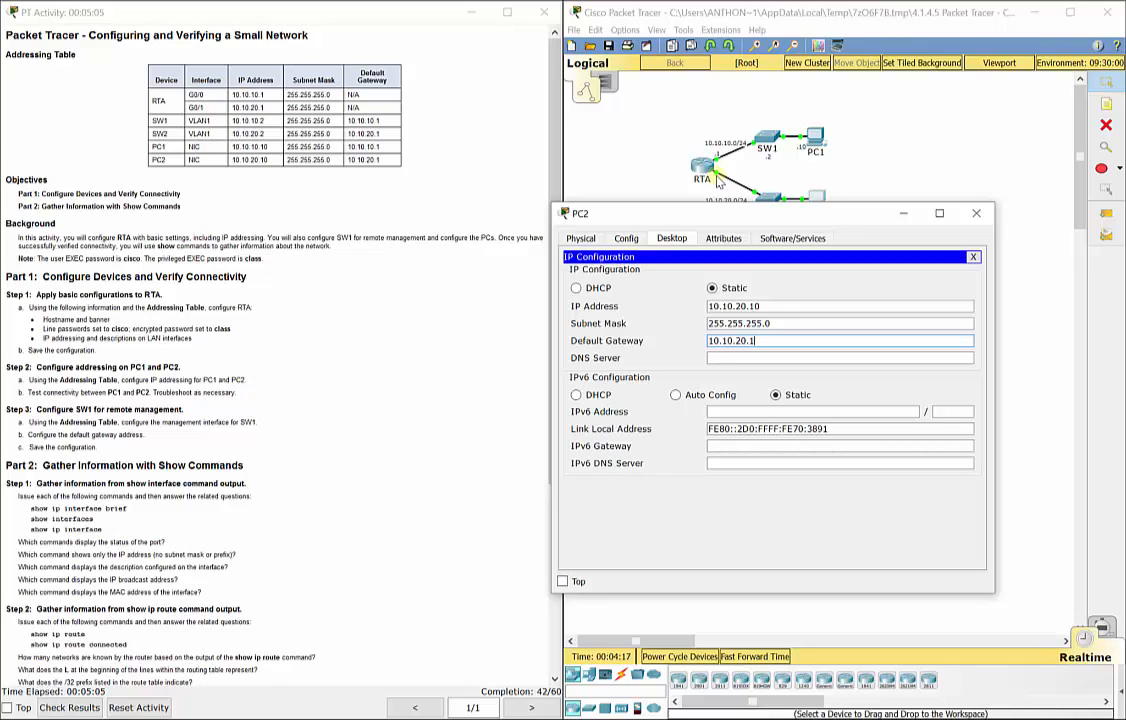
pyautogui.moveTo(803, 203); pyautogui.dragTo(818, 221)
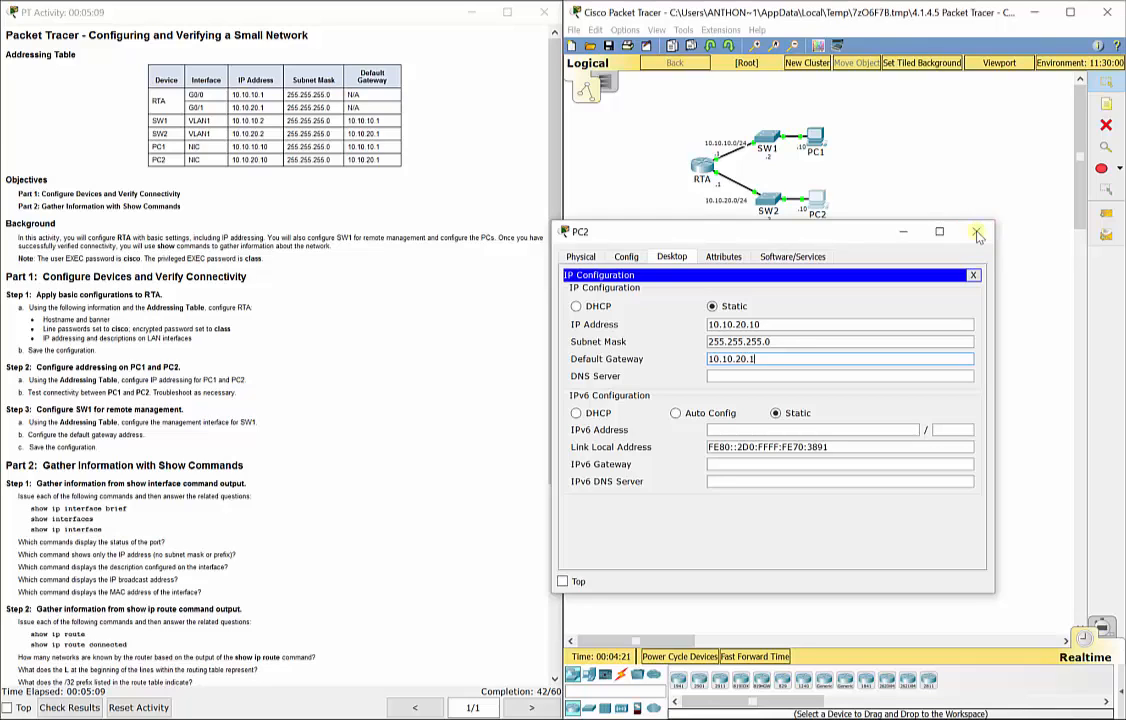
pyautogui.click(977, 233)
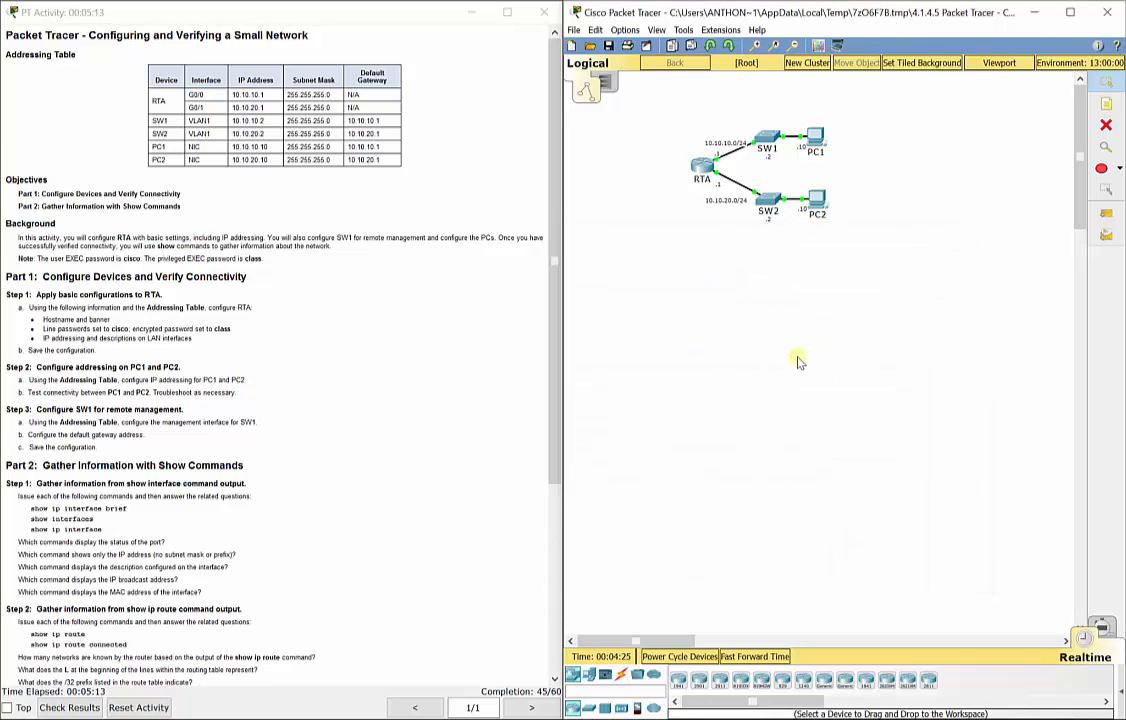
# Scroll the instructions to Step 3 and open the SW1 switch.
pyautogui.scroll(-1, 107, 465)
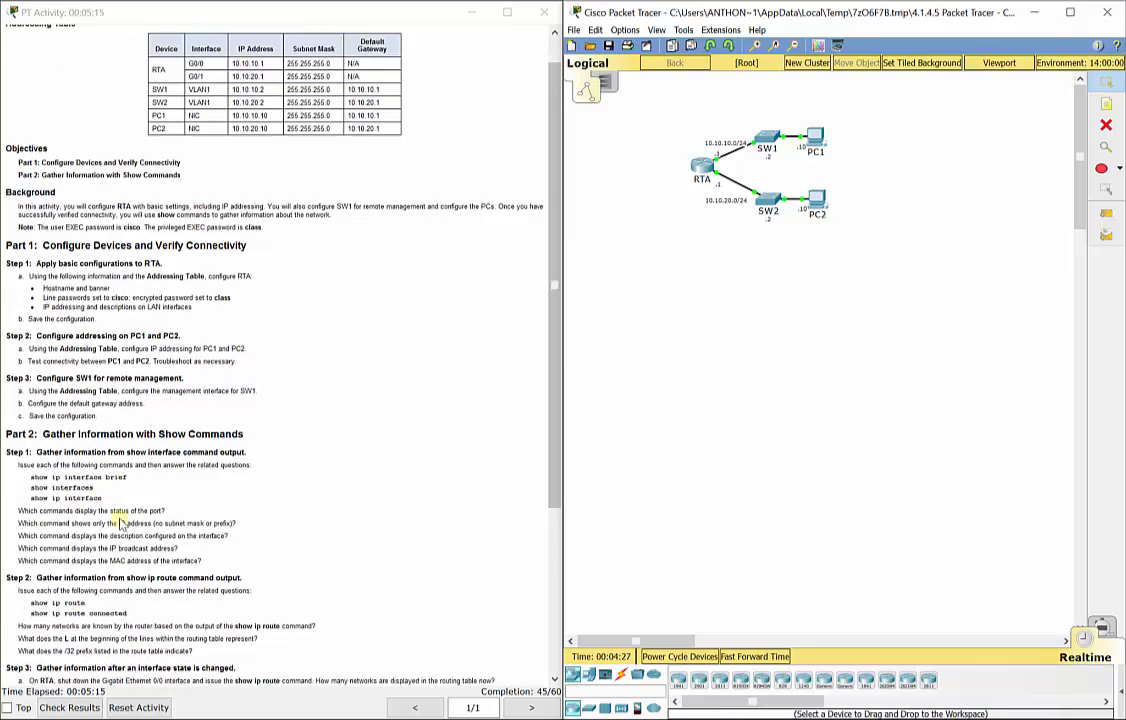
pyautogui.scroll(-2, 120, 523)
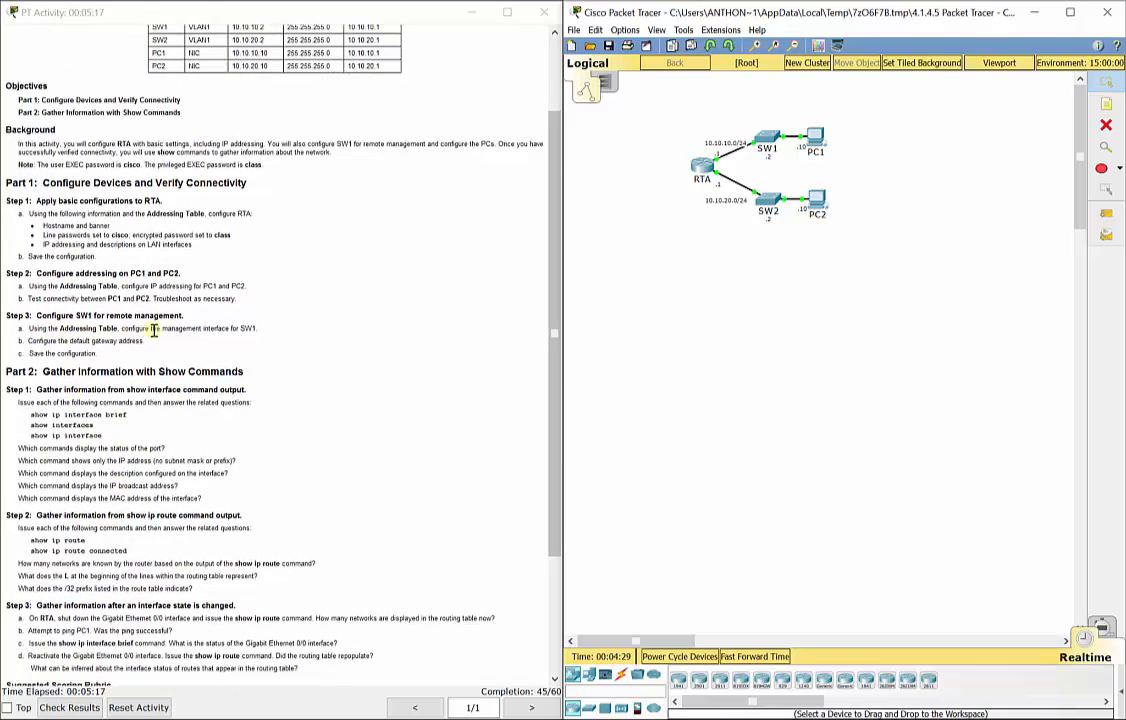
pyautogui.scroll(2, 154, 329)
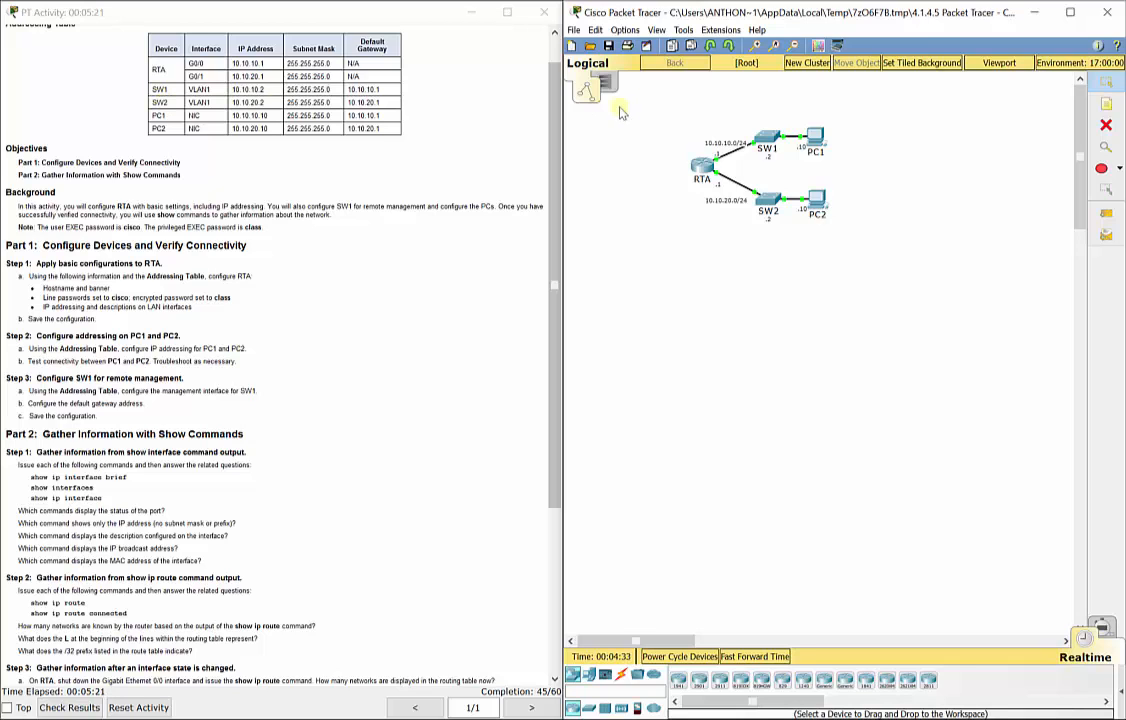
pyautogui.click(767, 140)
# Log in to SW1's CLI with the console and enable passwords, entering global configuration.
pyautogui.click(510, 201)
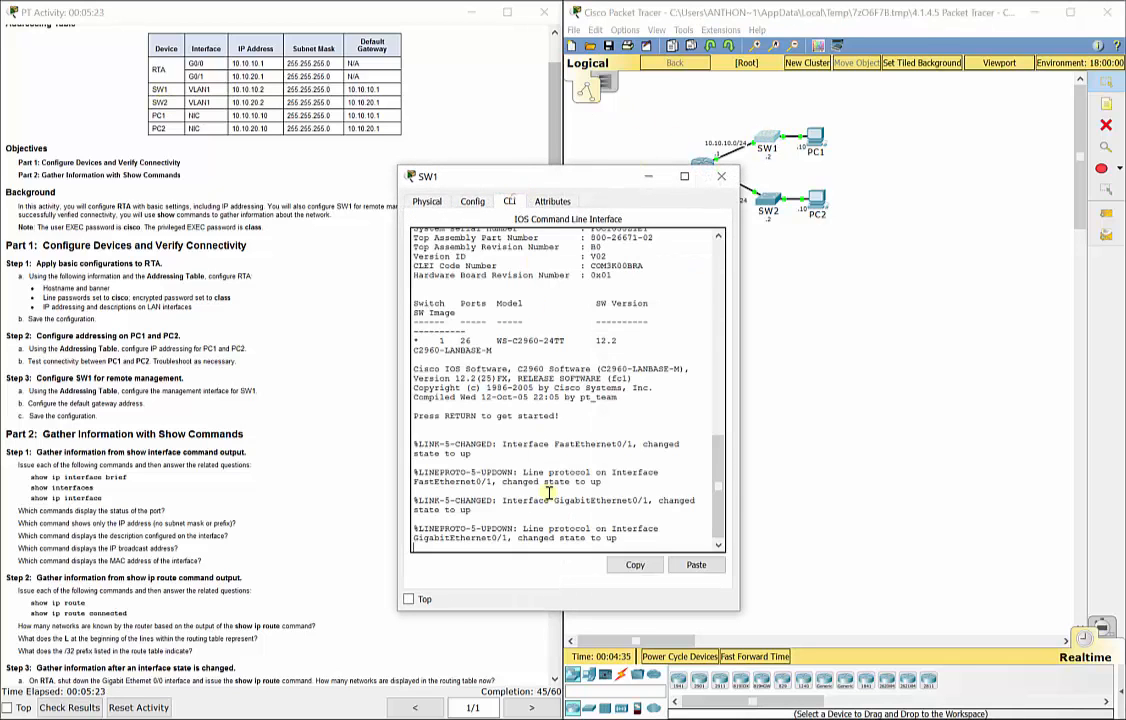
pyautogui.press('Return')
pyautogui.write('cisco')
pyautogui.press('Return')
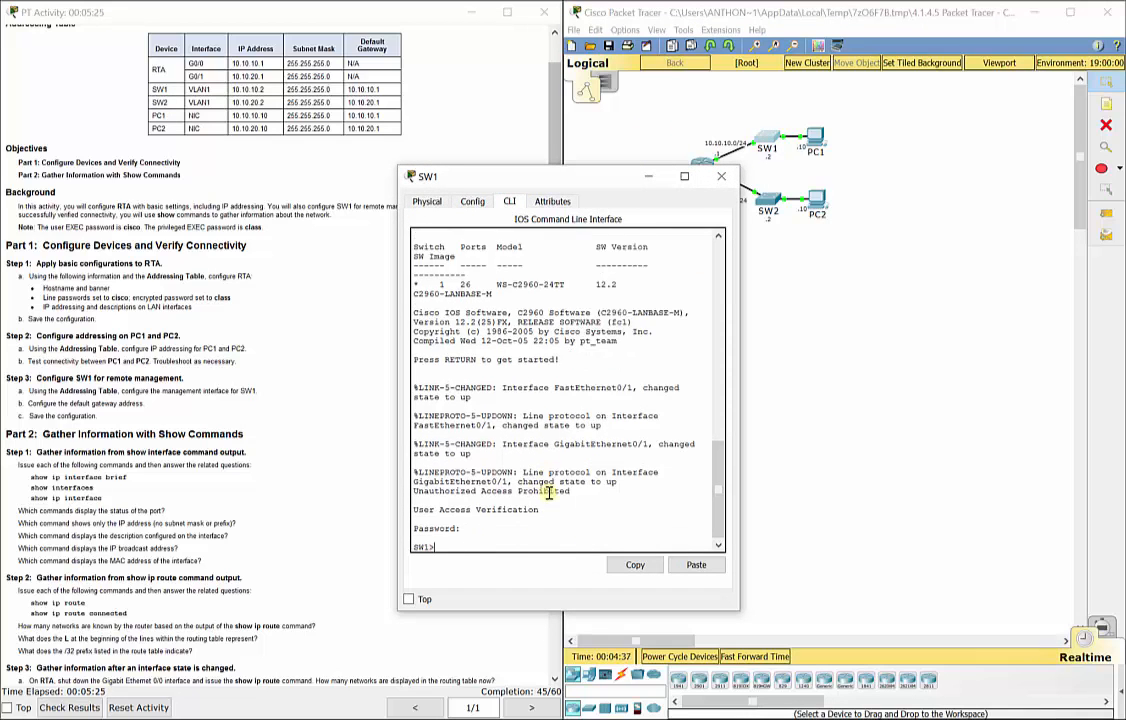
pyautogui.write('en')
pyautogui.press('Return')
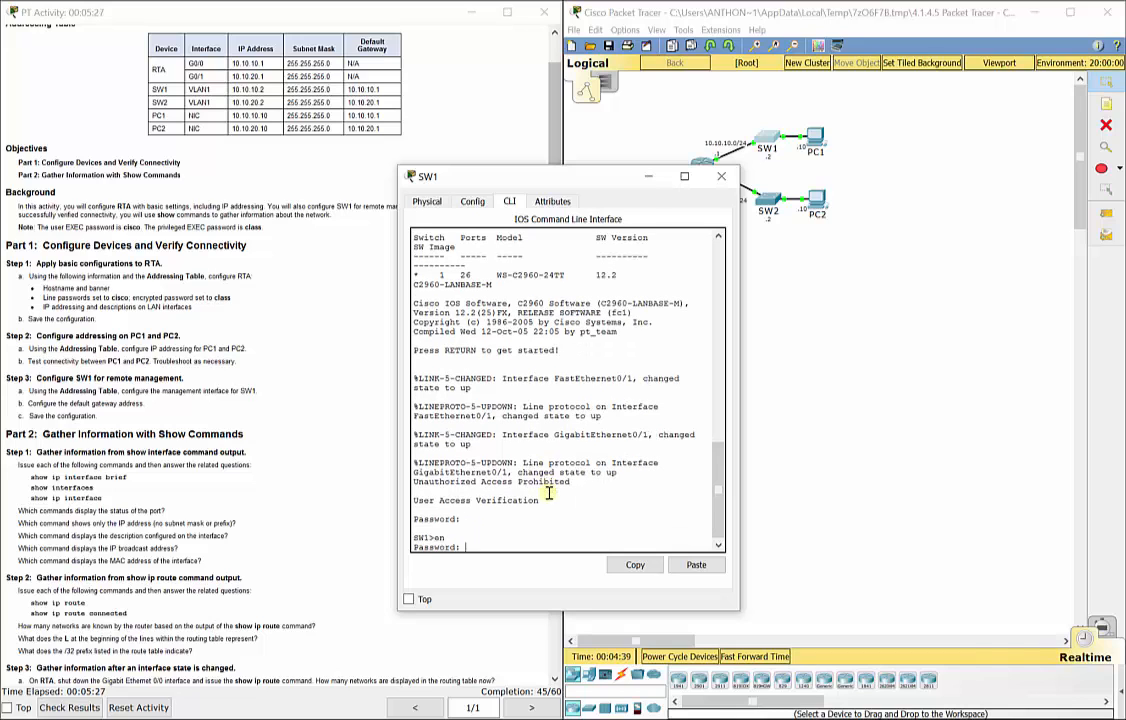
pyautogui.write('class')
pyautogui.press('Return')
pyautogui.write('confi')
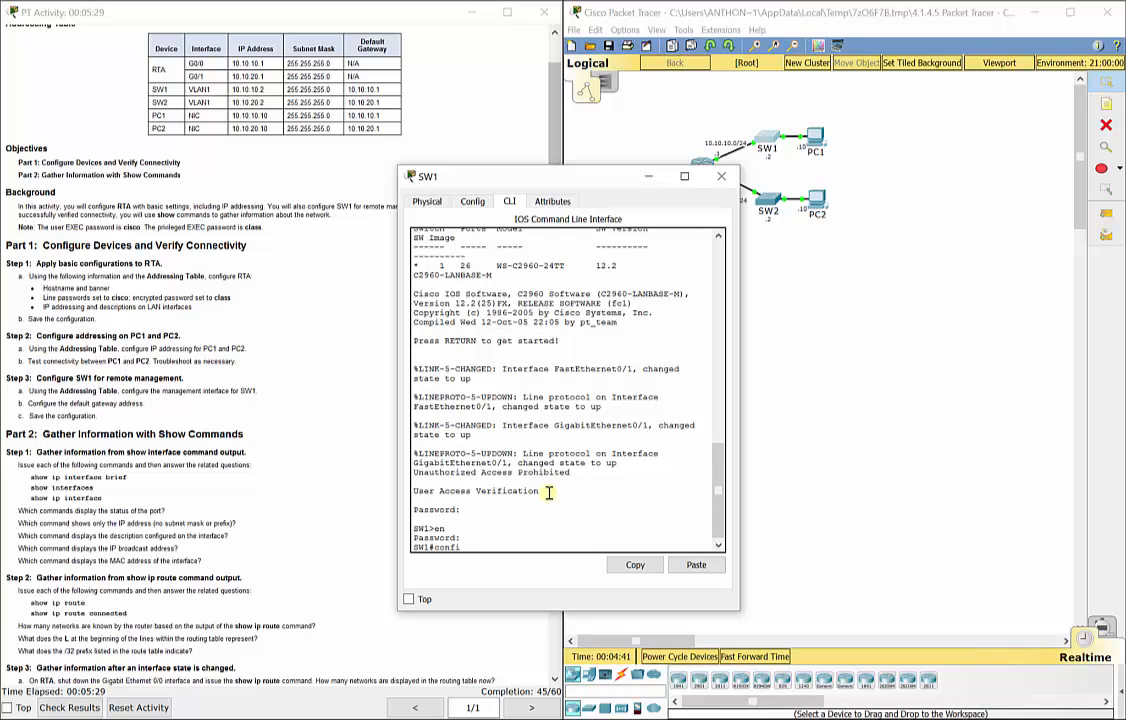
pyautogui.write('g t')
pyautogui.press('Return')
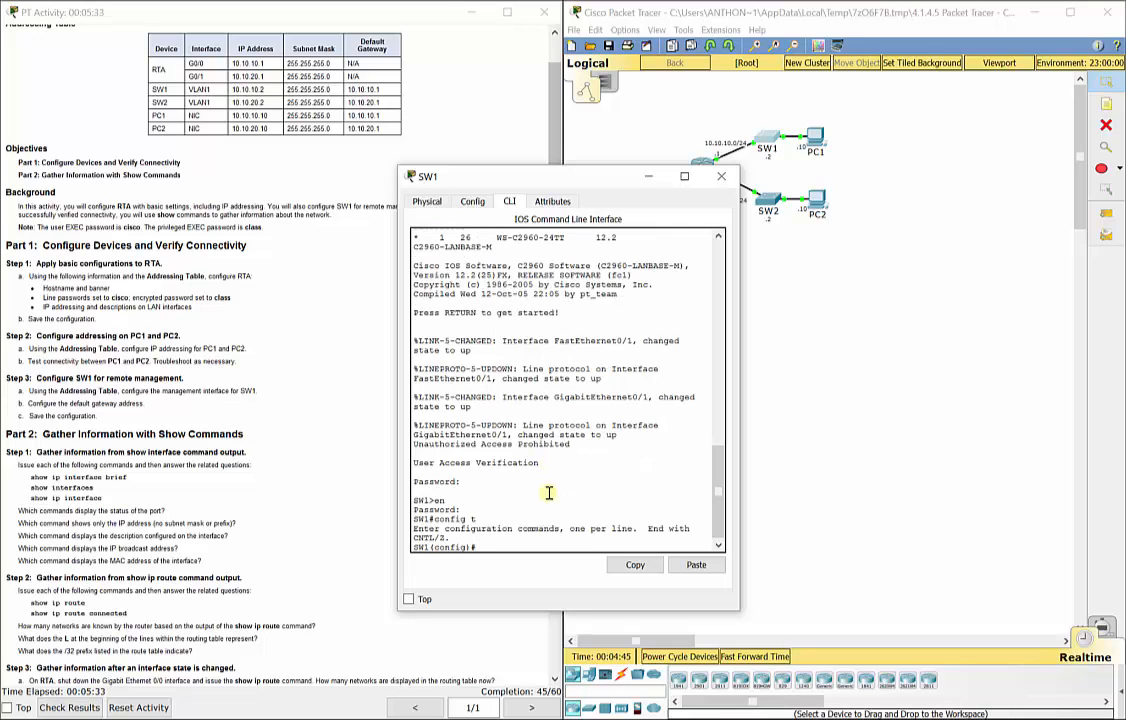
# Give VLAN 1 address 10.10.10.2 255.255.255.0, enable it, and set default gateway 10.10.10.1.
pyautogui.write('int vlan 1')
pyautogui.press('Return')
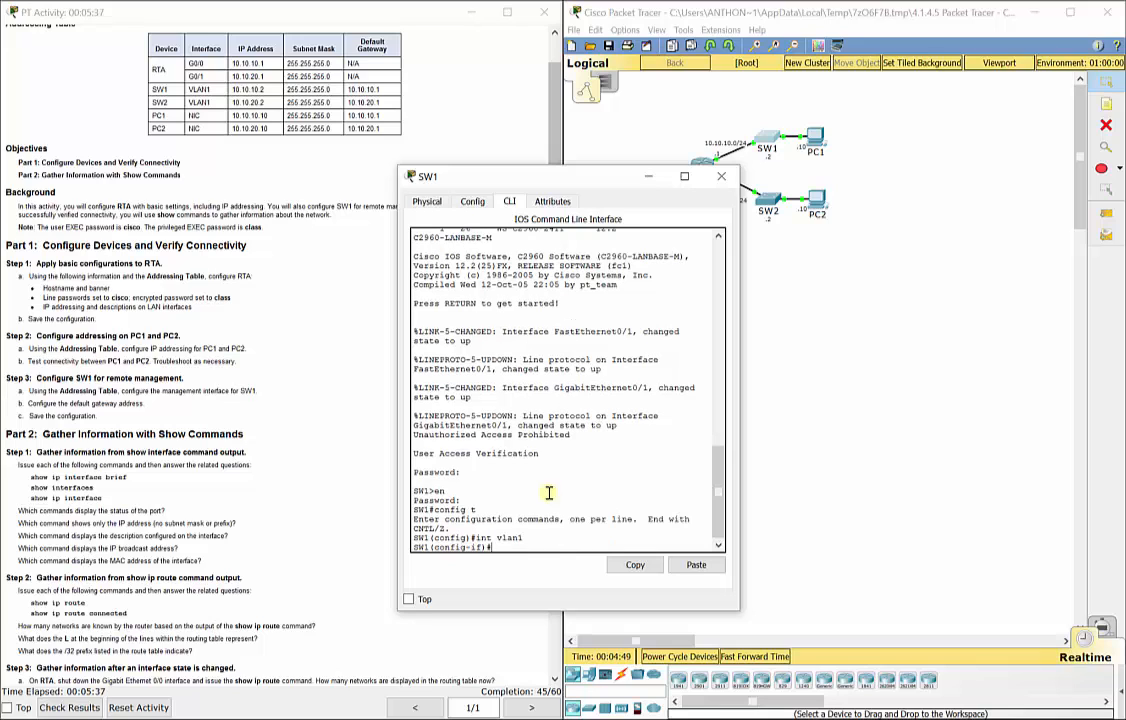
pyautogui.write('ip add 10.10.10.2 255.255.255.0')
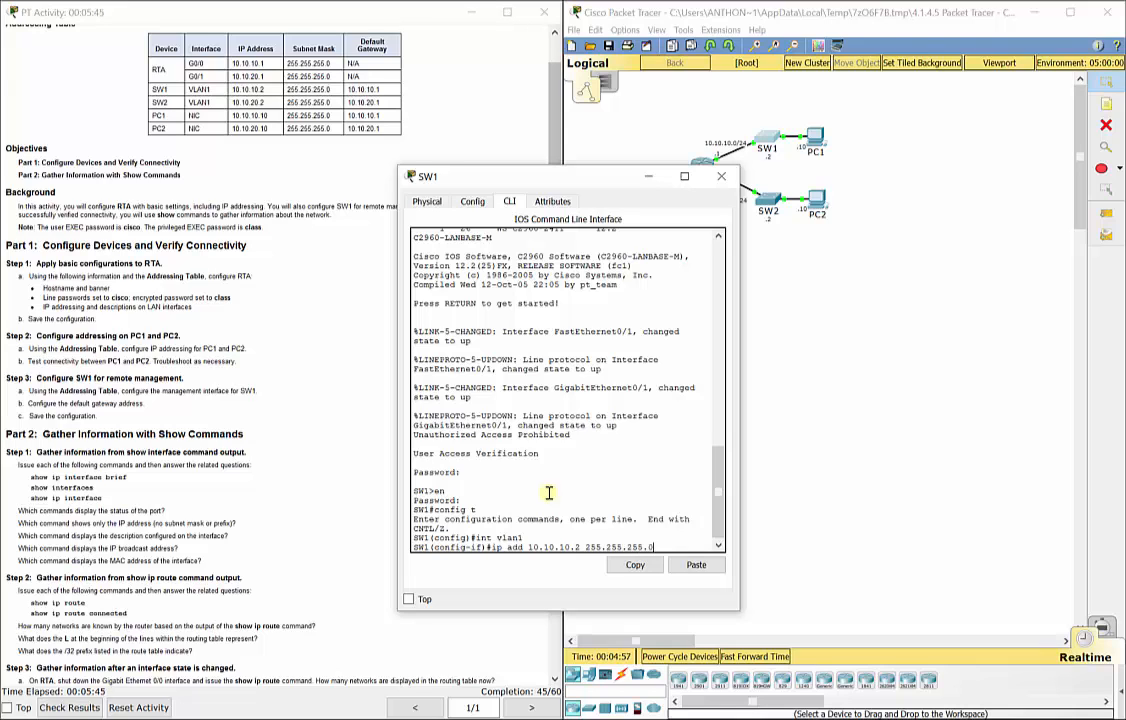
pyautogui.press('Return')
pyautogui.write('no shut')
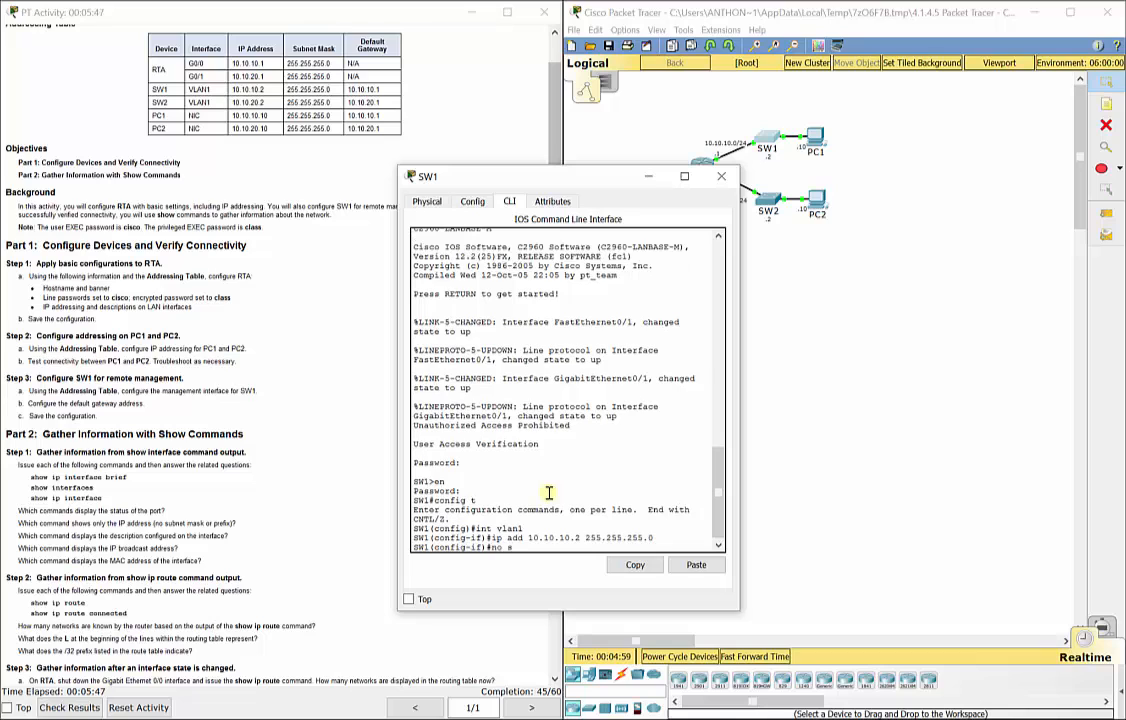
pyautogui.press('Return')
pyautogui.press('Return')
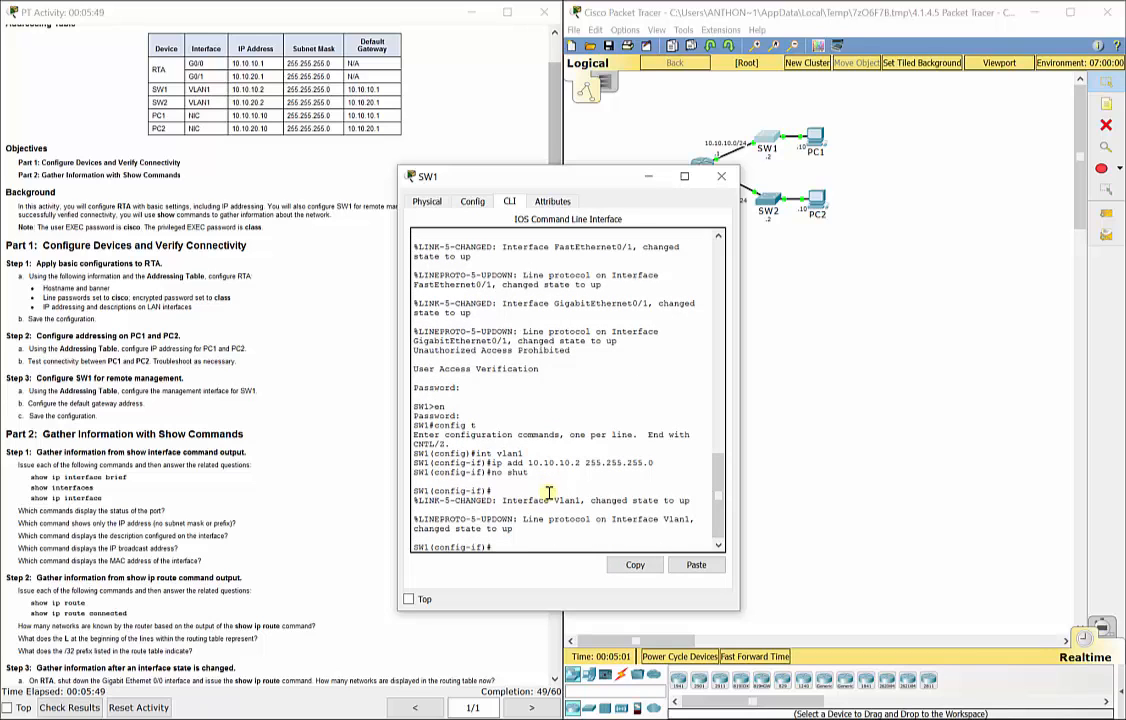
pyautogui.write('exit')
pyautogui.press('Return')
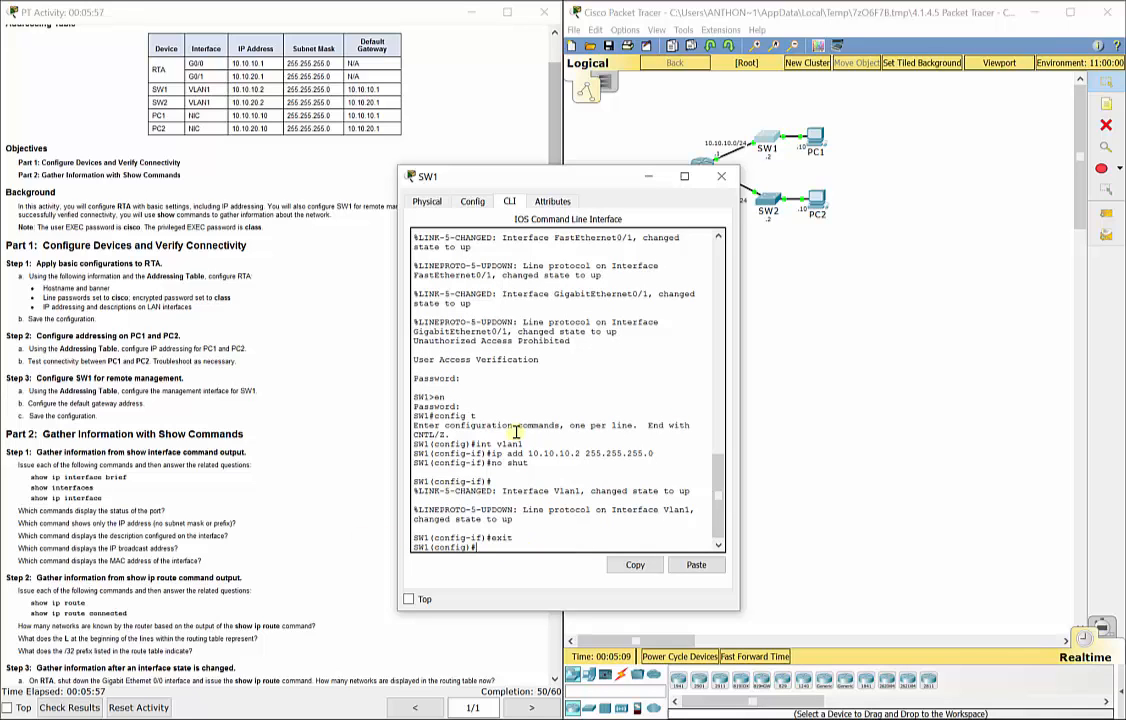
pyautogui.write('ip default-gateway 10')
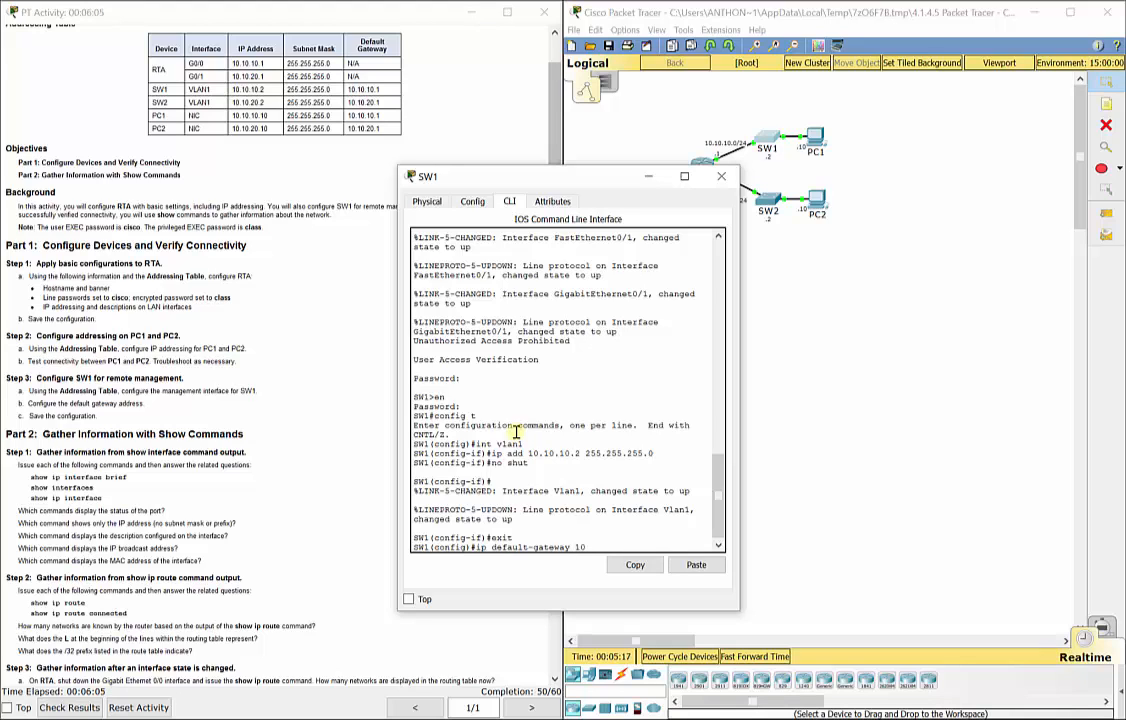
pyautogui.write('.10.10.1')
pyautogui.press('Return')
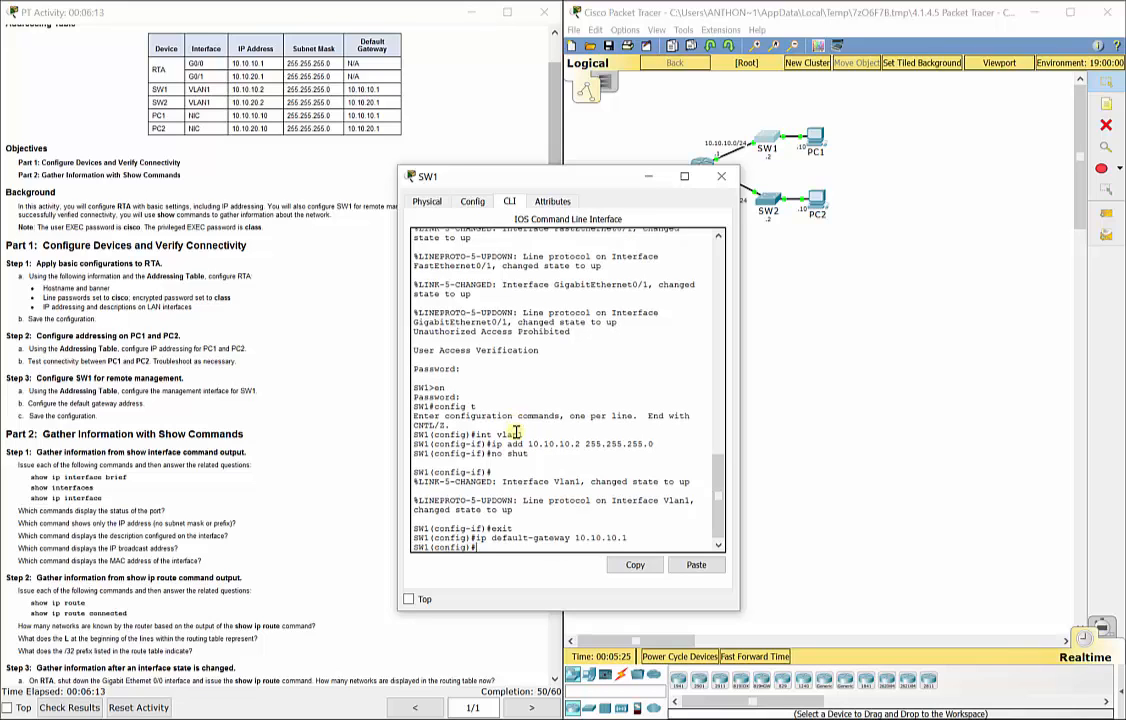
pyautogui.moveTo(520, 178); pyautogui.dragTo(318, 183)
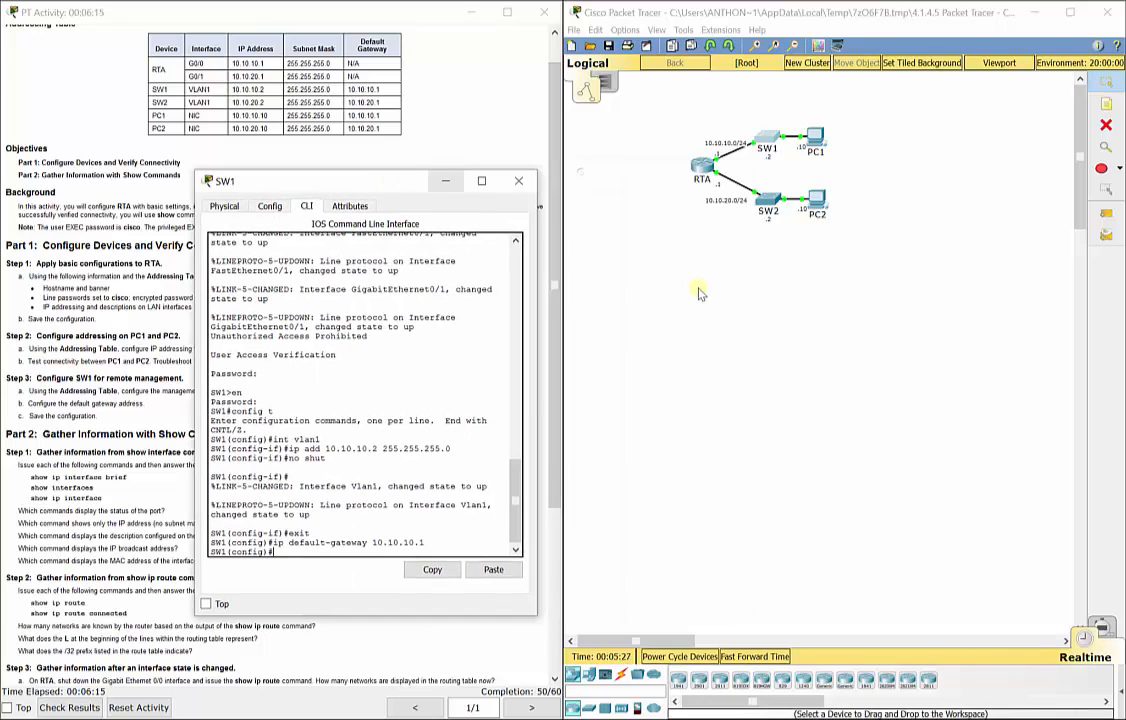
# Close SW1's configuration window and open SW2's device window.
pyautogui.moveTo(715, 162)
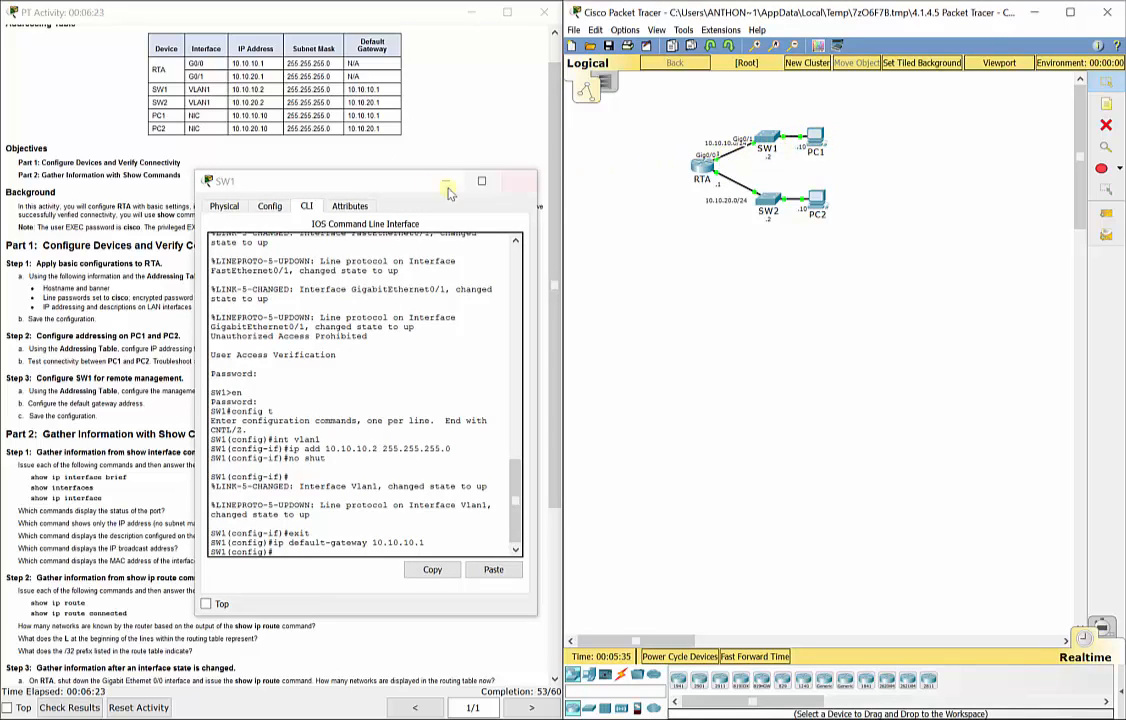
pyautogui.click(518, 181)
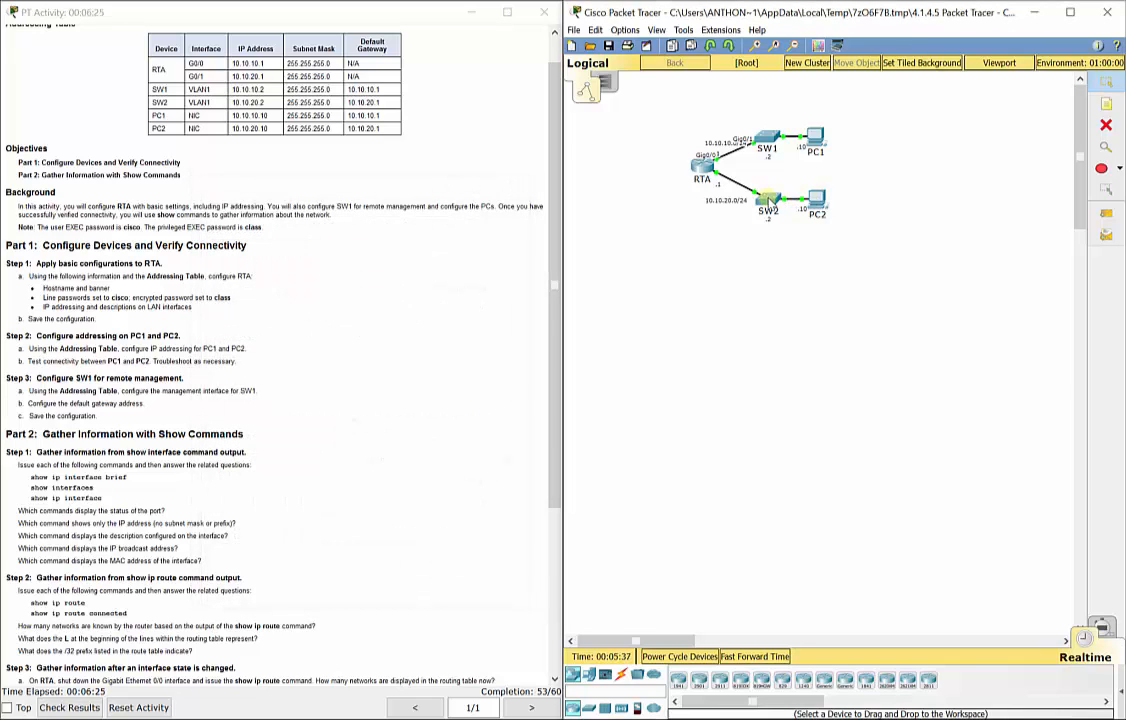
pyautogui.click(767, 200)
# Log in to SW2's CLI with the console and enable passwords, entering global configuration.
pyautogui.click(509, 201)
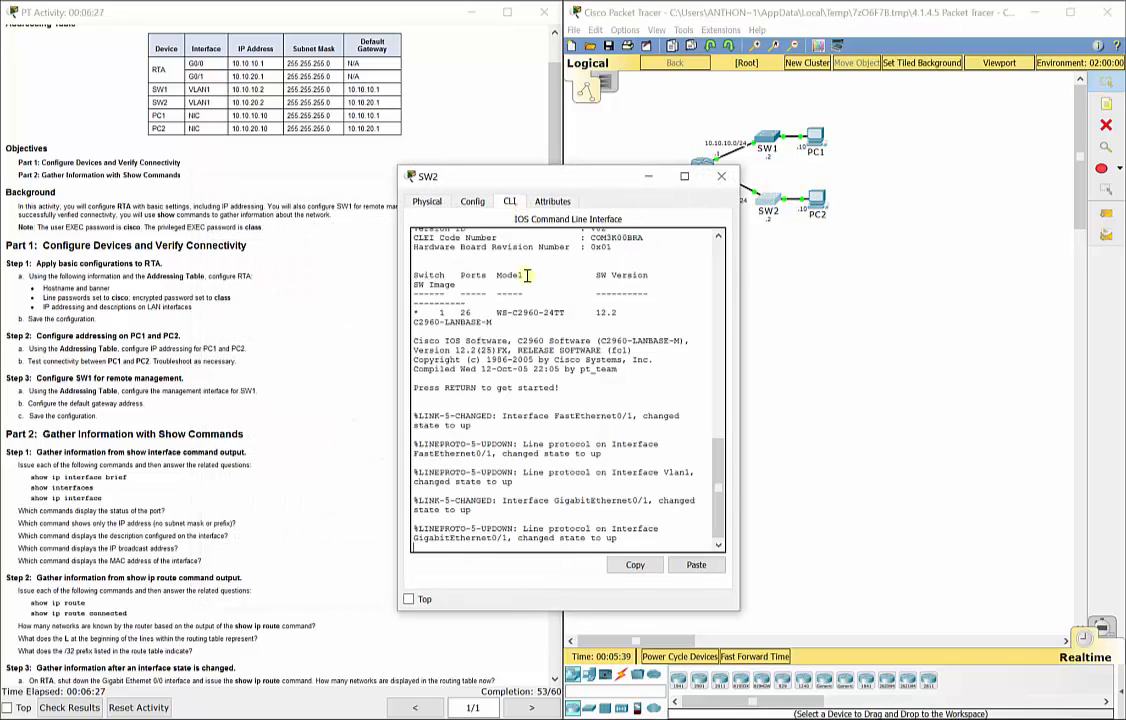
pyautogui.press('Return')
pyautogui.write('cisco')
pyautogui.press('Return')
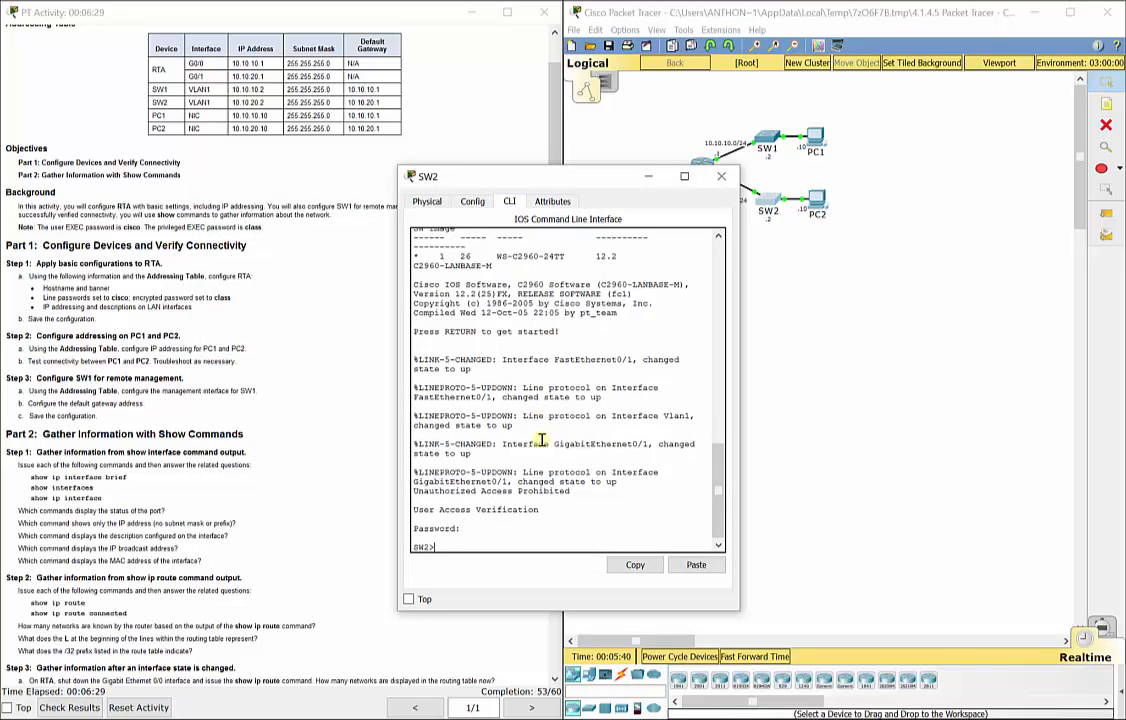
pyautogui.write('en')
pyautogui.press('Return')
pyautogui.write('class')
pyautogui.press('Return')
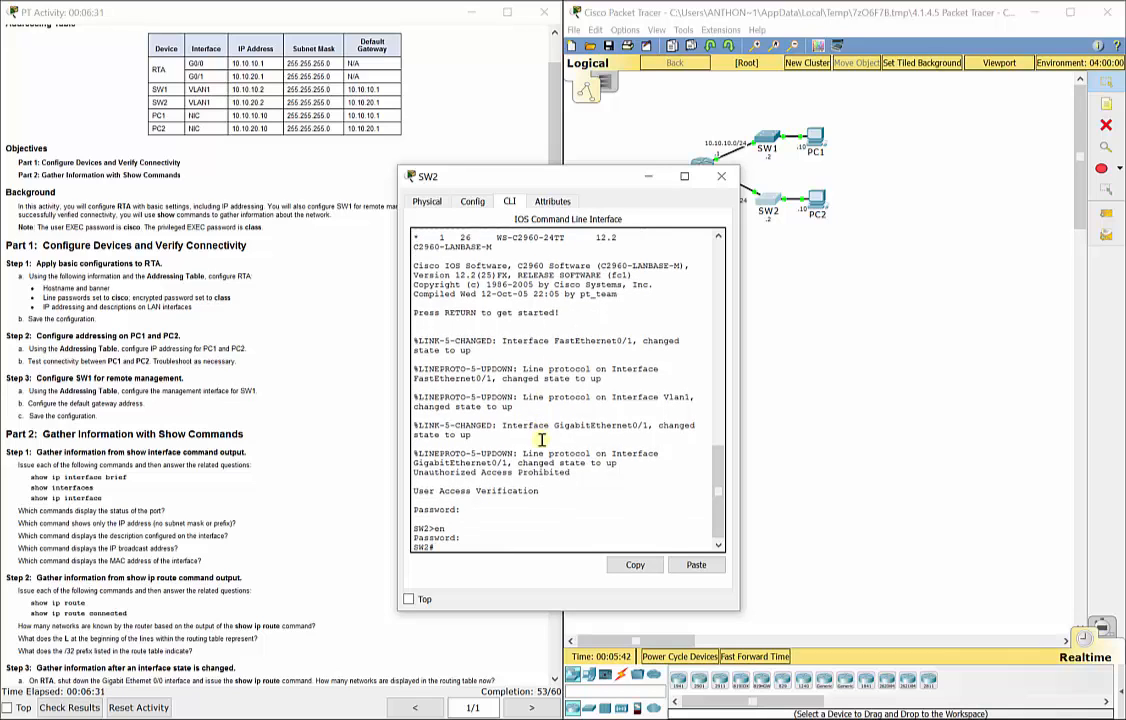
pyautogui.write('config t')
pyautogui.press('Return')
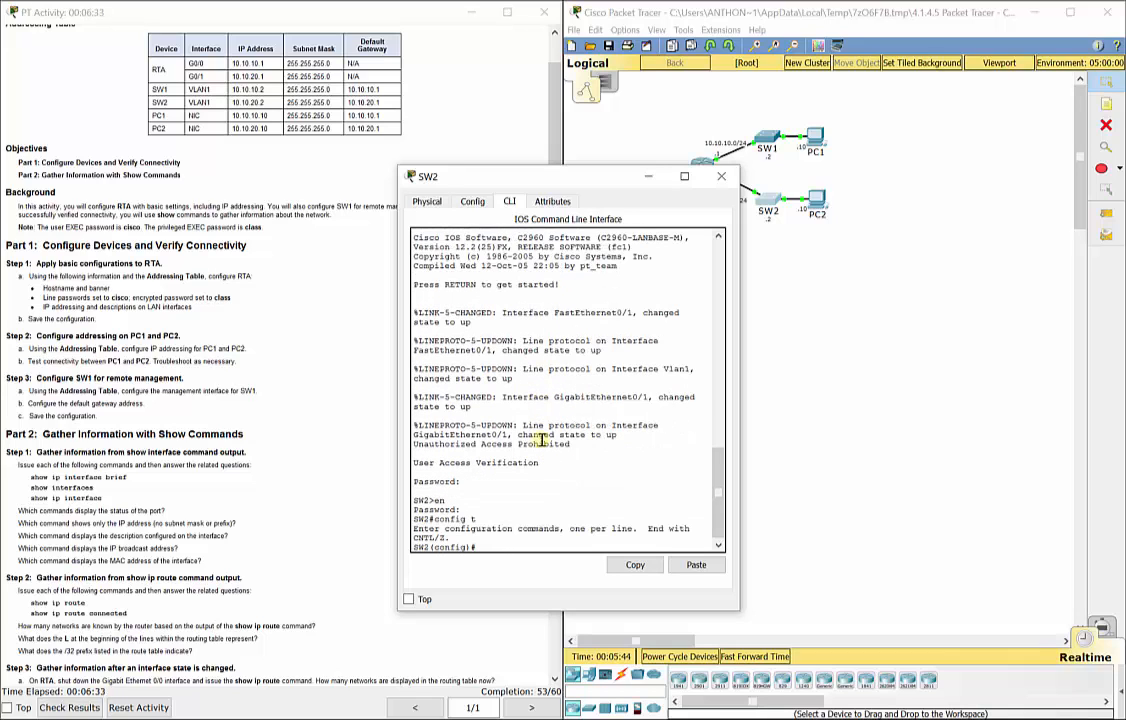
# Give VLAN 1 address 10.10.20.2 255.255.255.0, enable it, and set default gateway 10.10.20.1.
pyautogui.write('int vlan1')
pyautogui.press('Return')
pyautogui.write('ip add')
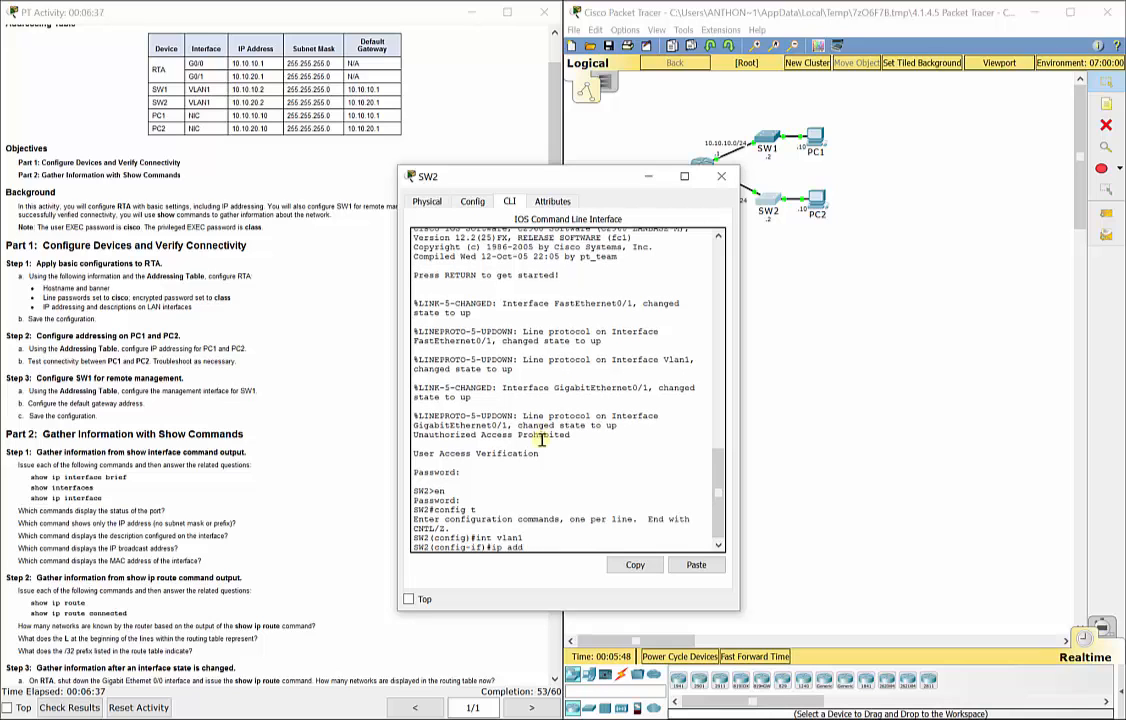
pyautogui.write(' 10.10.20.2 255.255.255.')
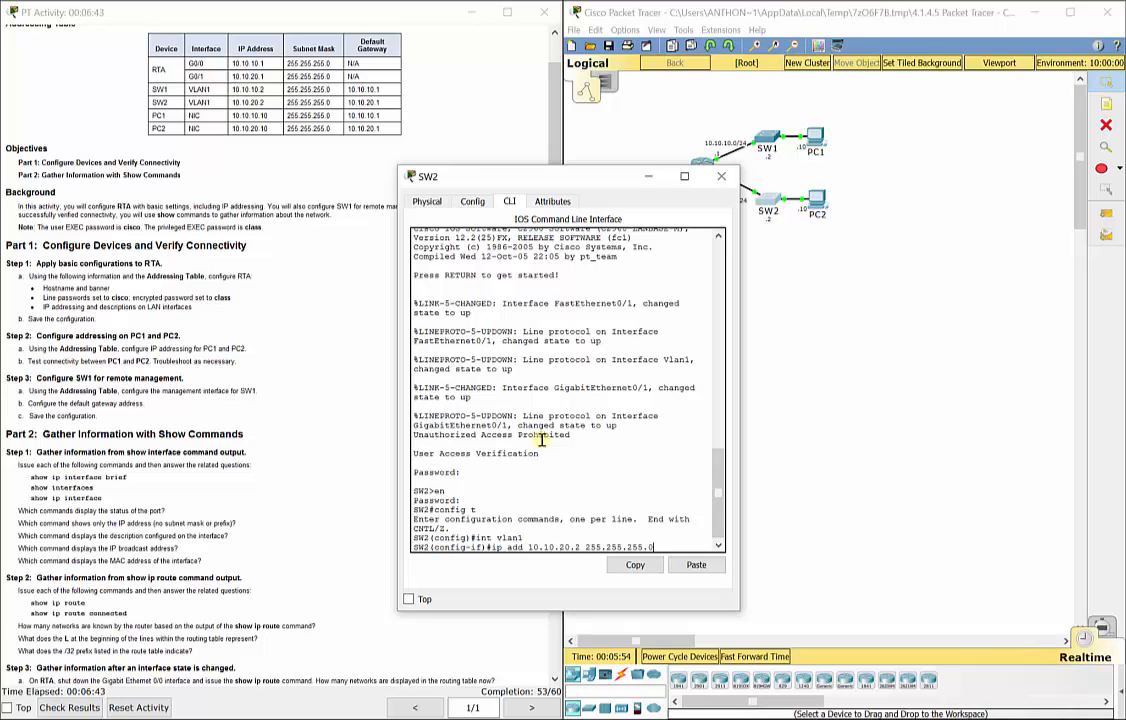
pyautogui.write('0')
pyautogui.press('Return')
pyautogui.write('no shut')
pyautogui.press('Return')
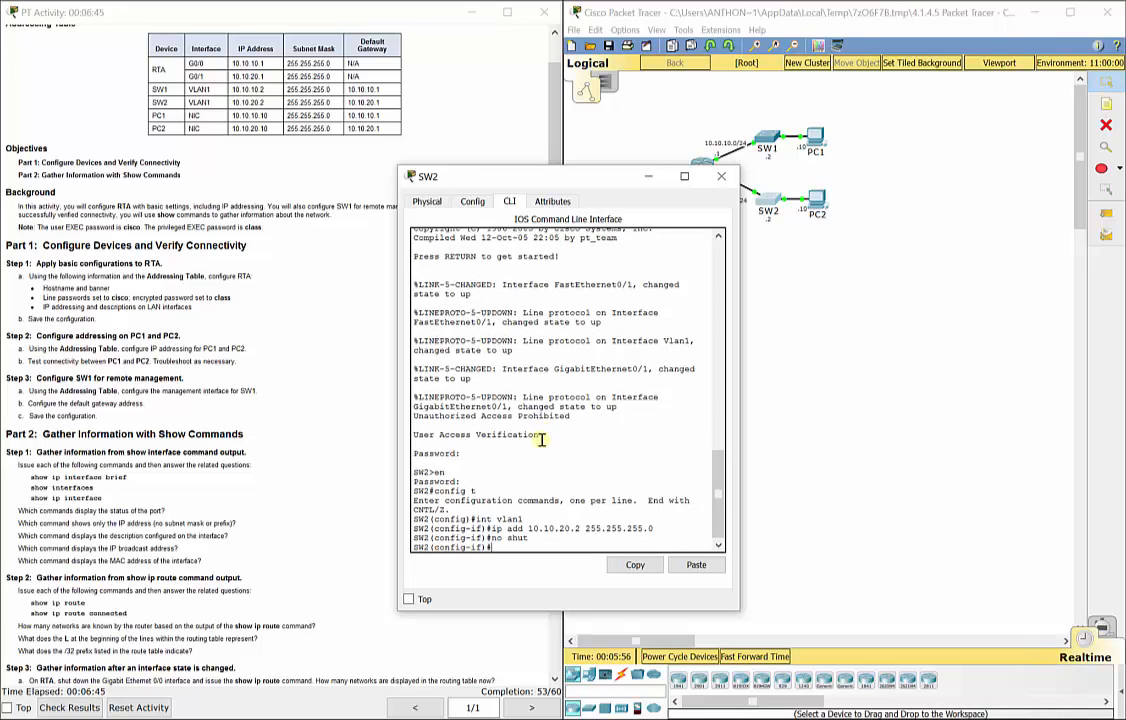
pyautogui.write('exit')
pyautogui.press('Return')
pyautogui.write('ip')
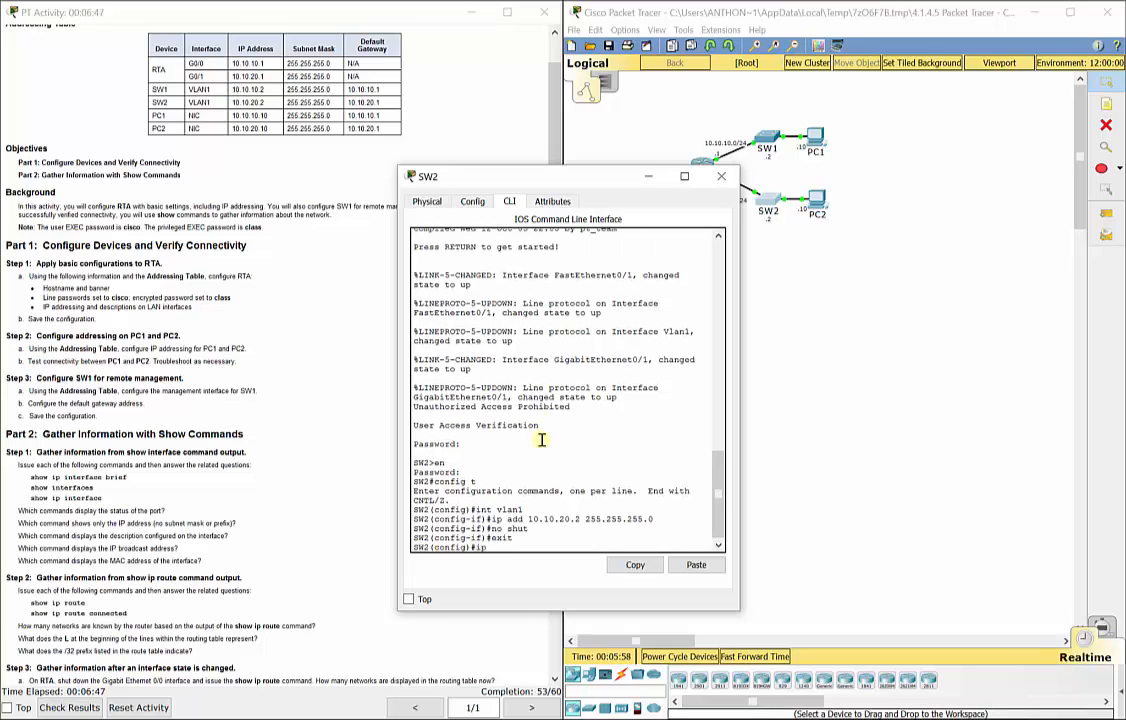
pyautogui.write(' default-gateway 10.10.20.1')
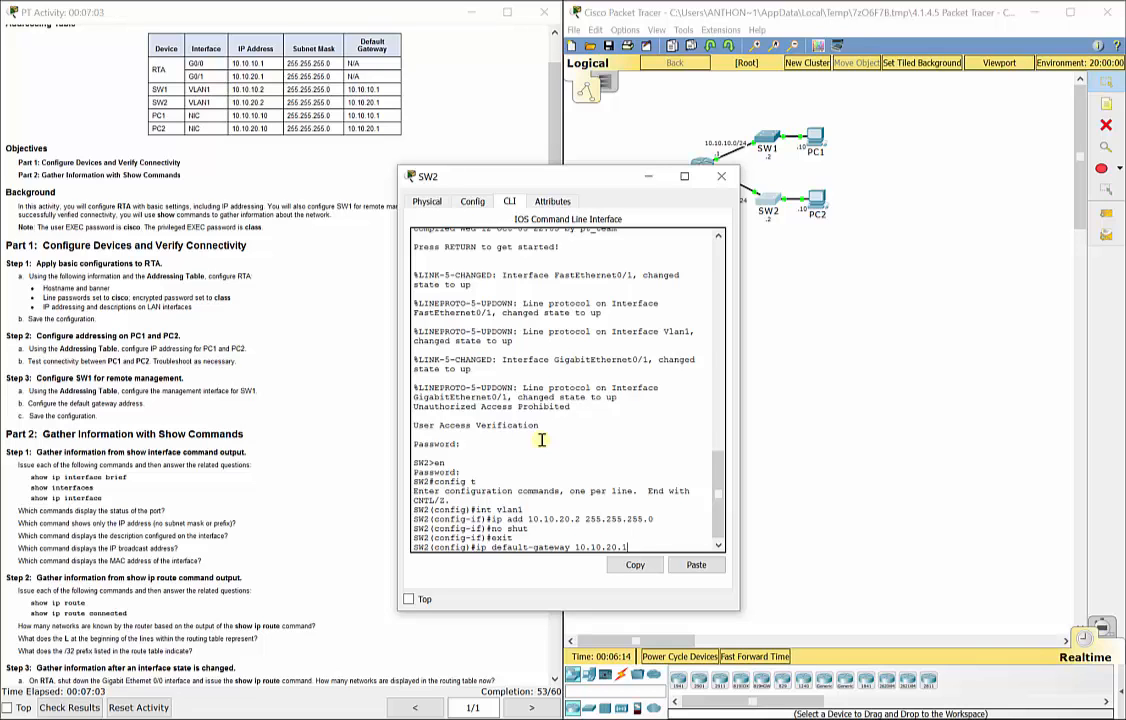
pyautogui.press('Return')
pyautogui.moveTo(558, 182); pyautogui.dragTo(462, 171)
pyautogui.click(783, 290)
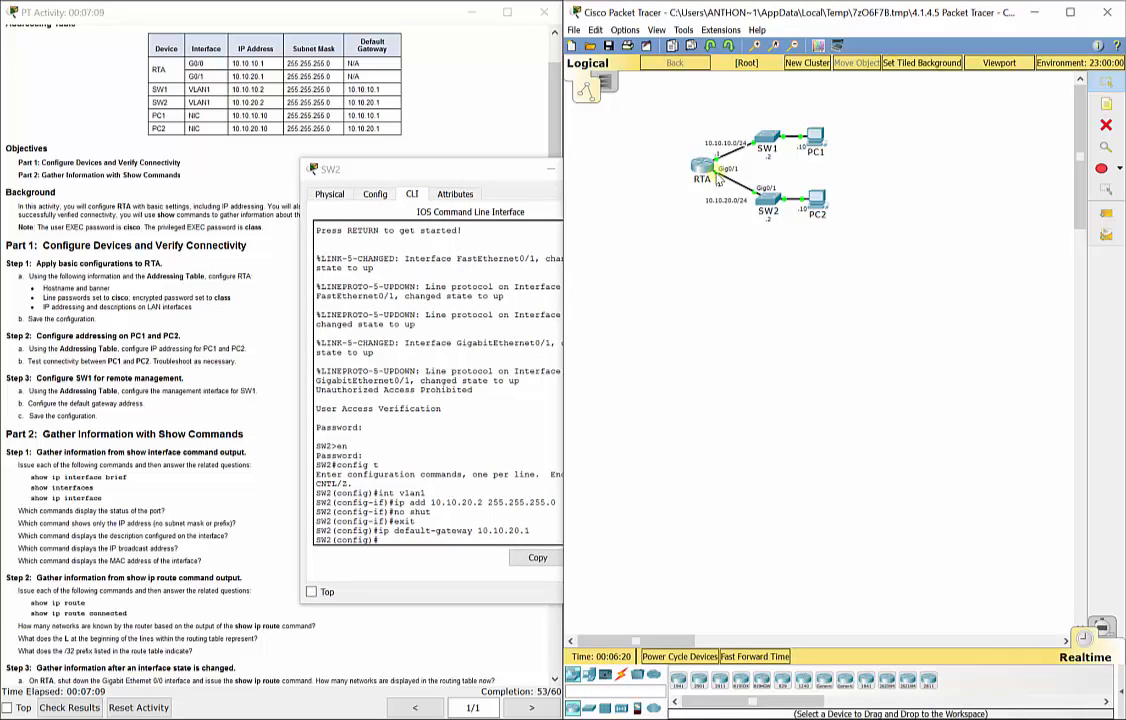
pyautogui.click(441, 165)
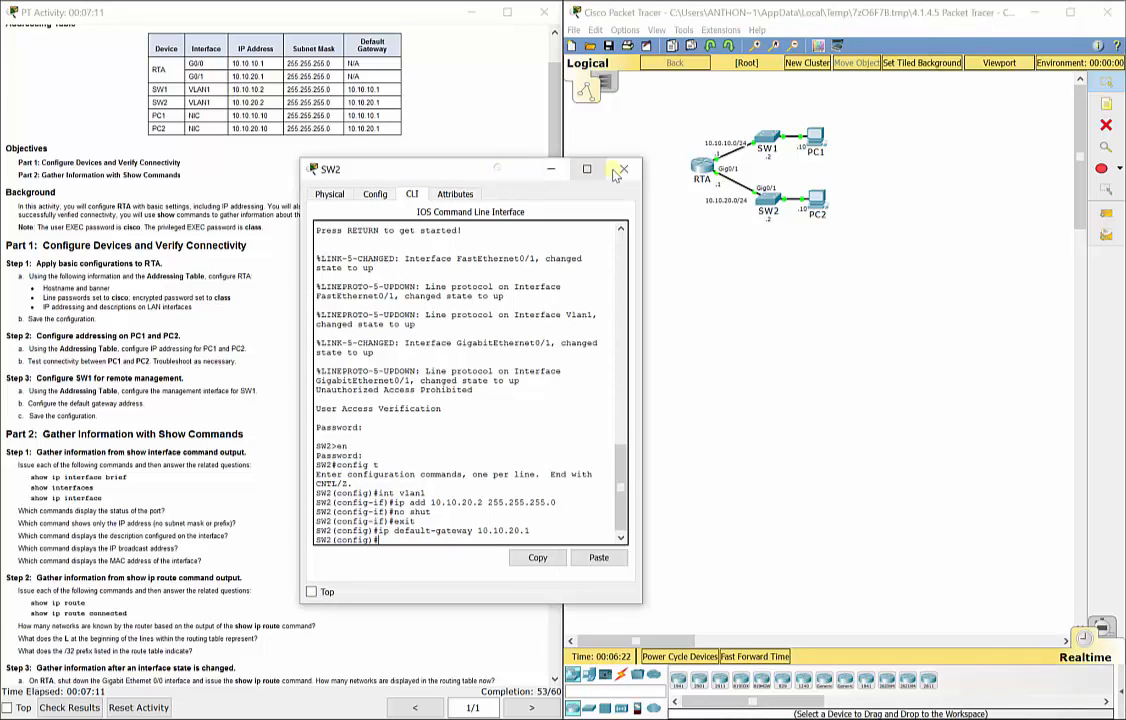
# Exit configuration mode on RTA and save its running configuration to startup with copy run start.
pyautogui.click(625, 171)
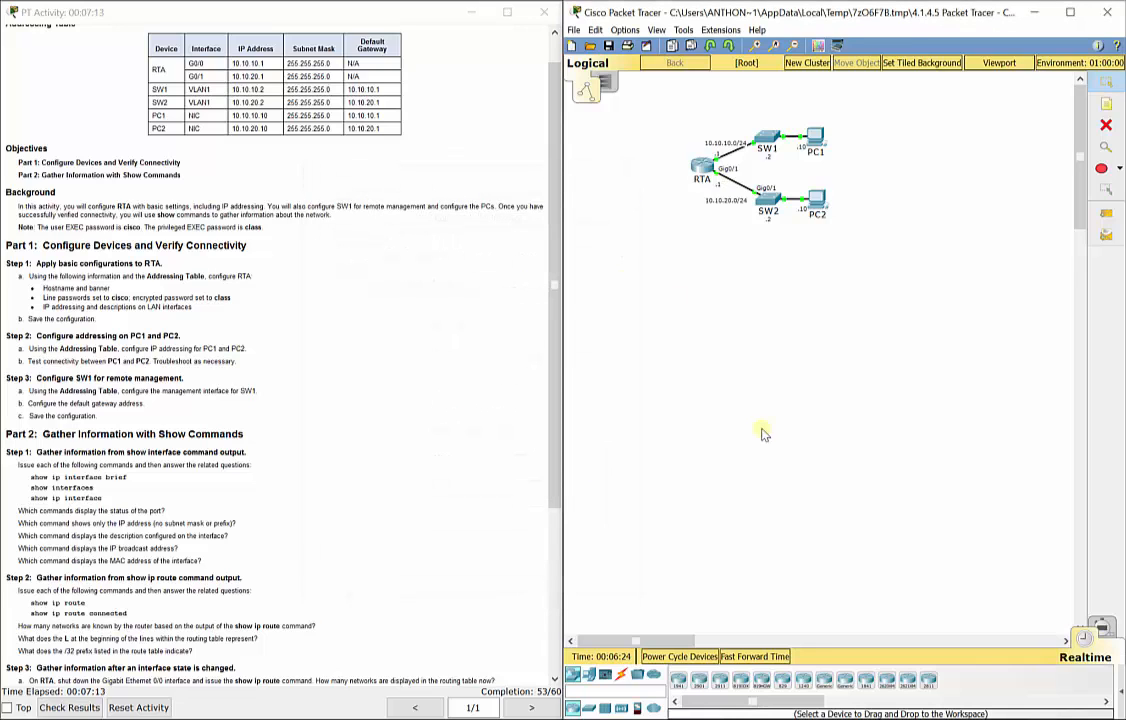
pyautogui.scroll(-3, 300, 500)
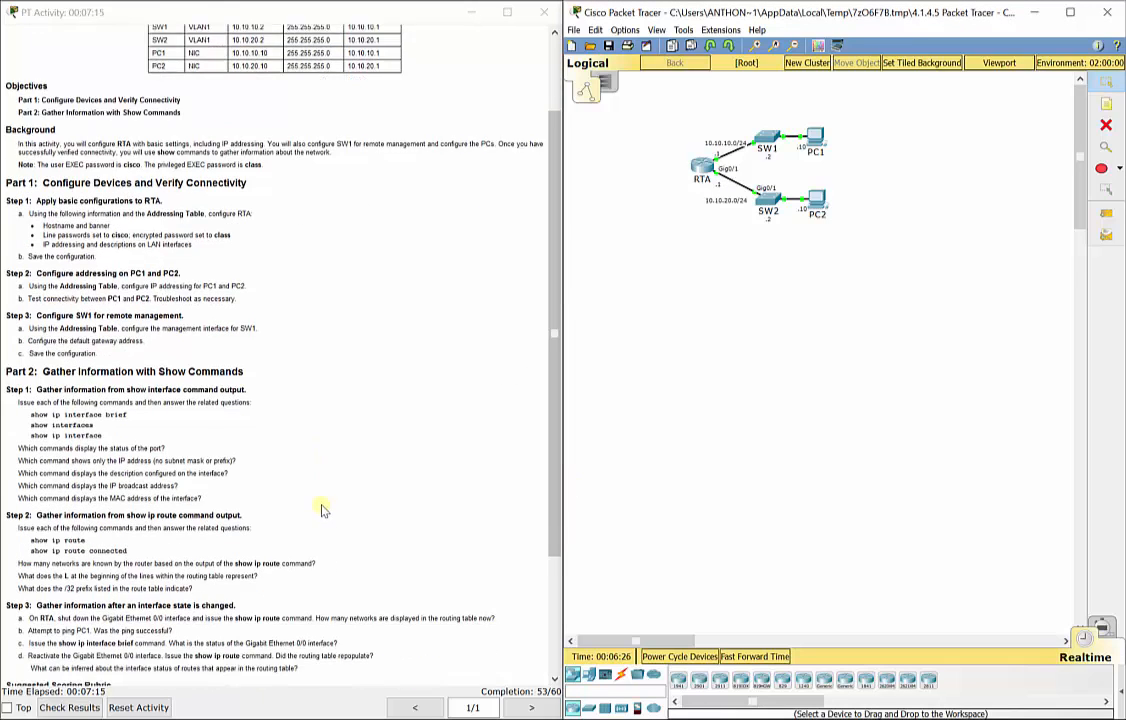
pyautogui.scroll(-2, 322, 510)
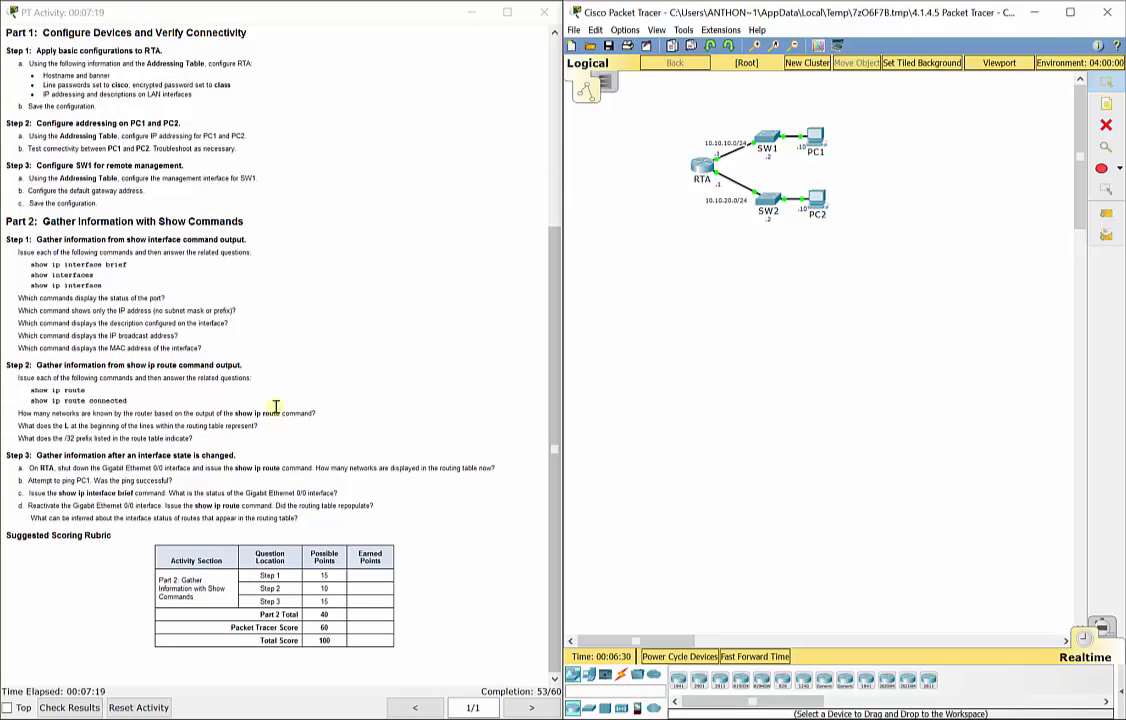
pyautogui.click(702, 166)
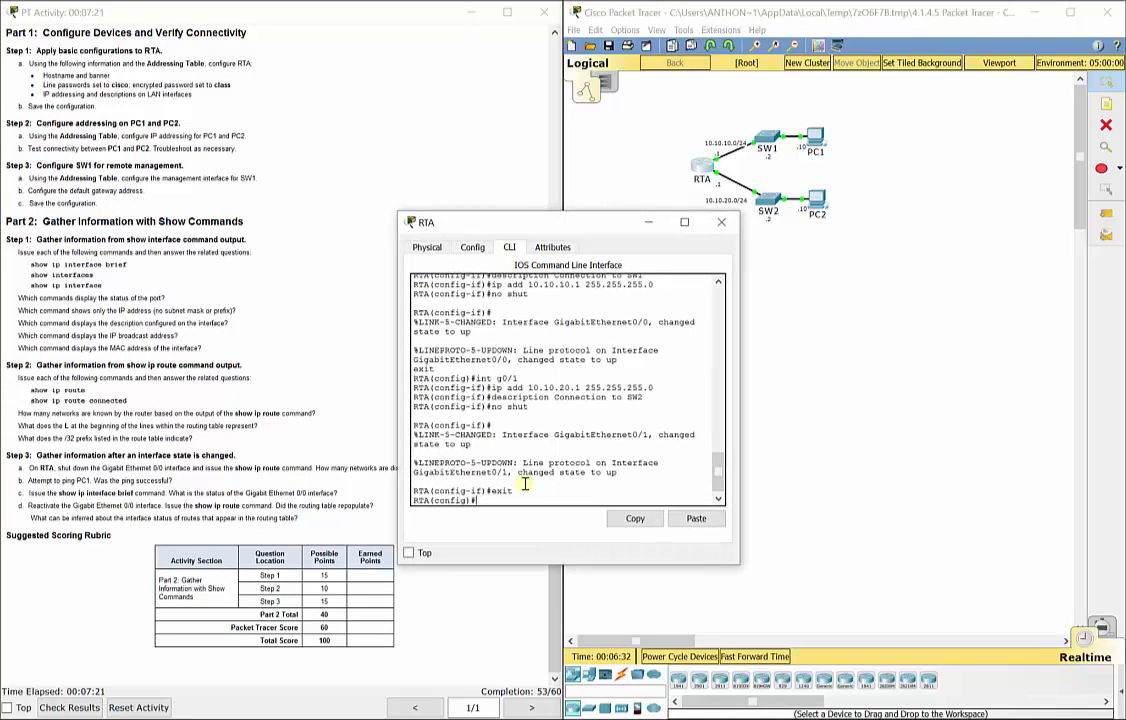
pyautogui.write('exit')
pyautogui.press('Return')
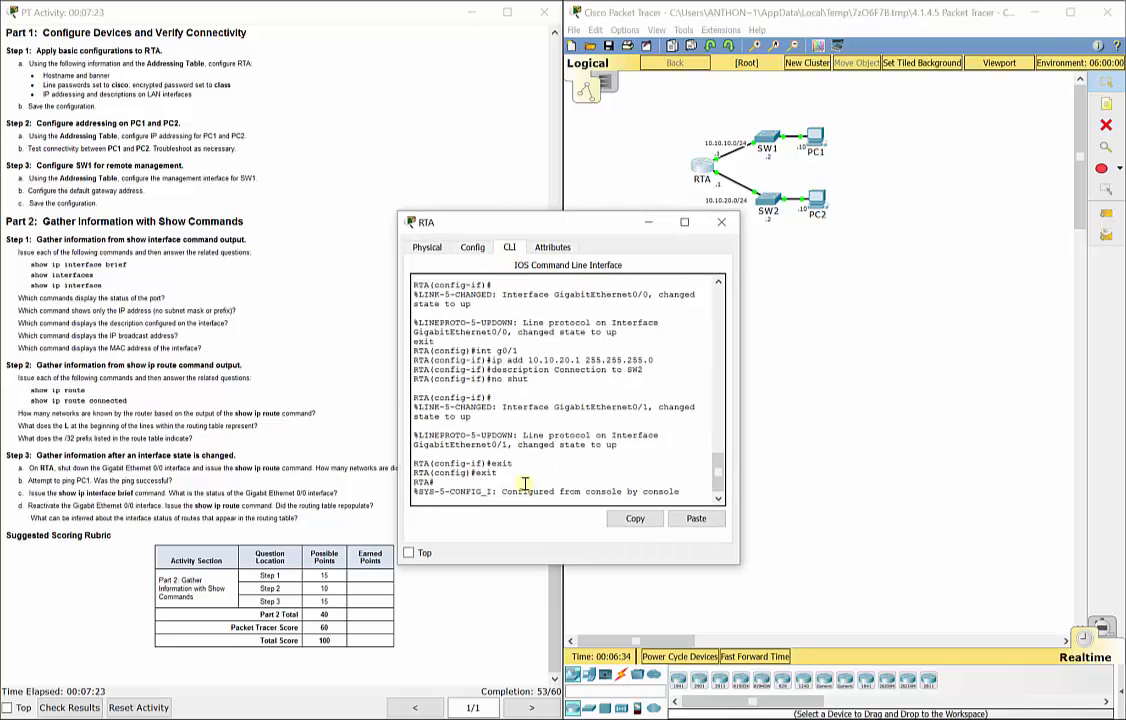
pyautogui.write('copy run')
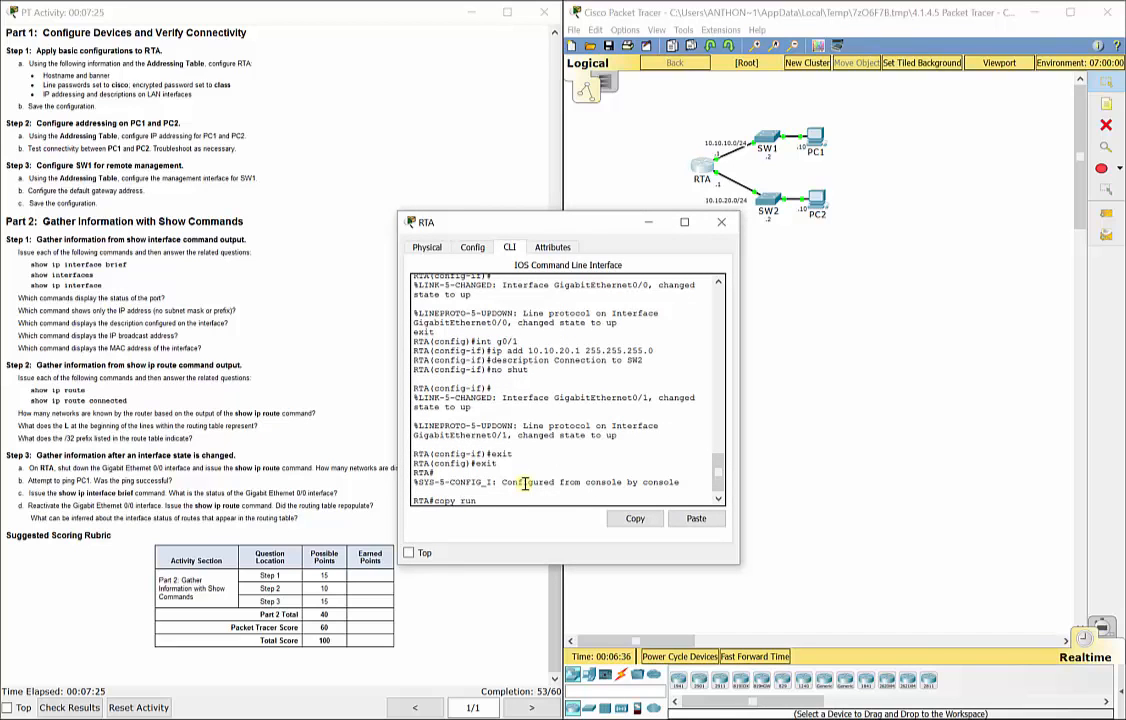
pyautogui.write(' statt')
pyautogui.press('Return')
pyautogui.press('Return')
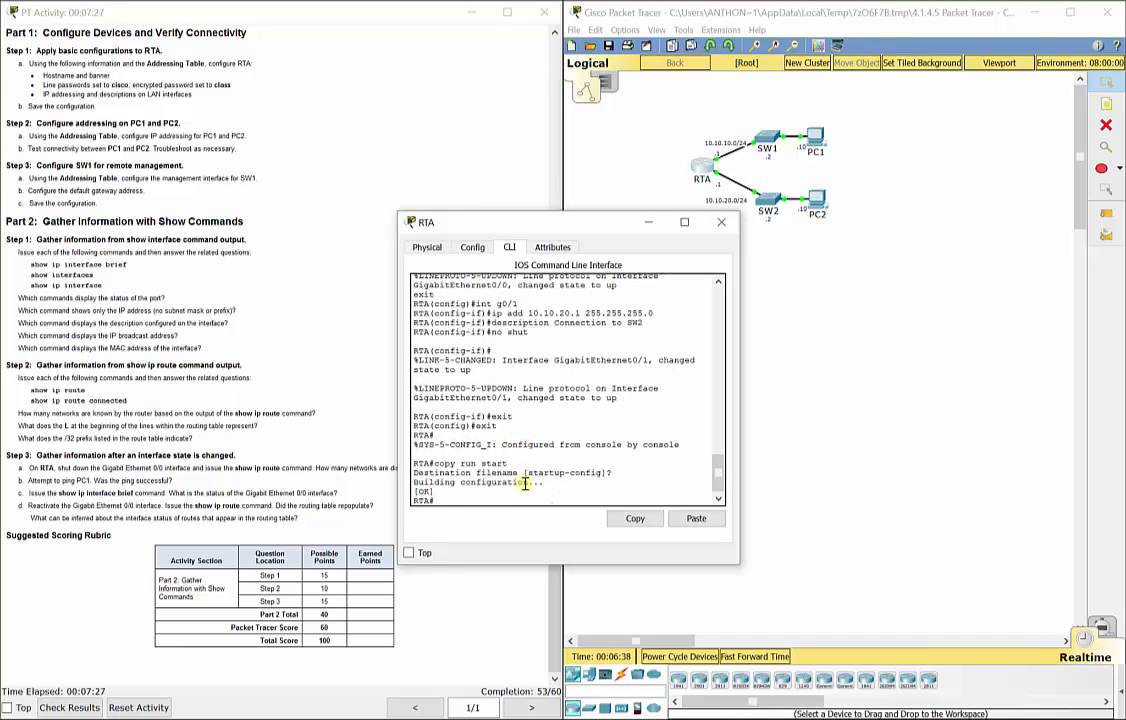
# Exit configuration mode on SW2 and save its running configuration to startup.
pyautogui.click(768, 200)
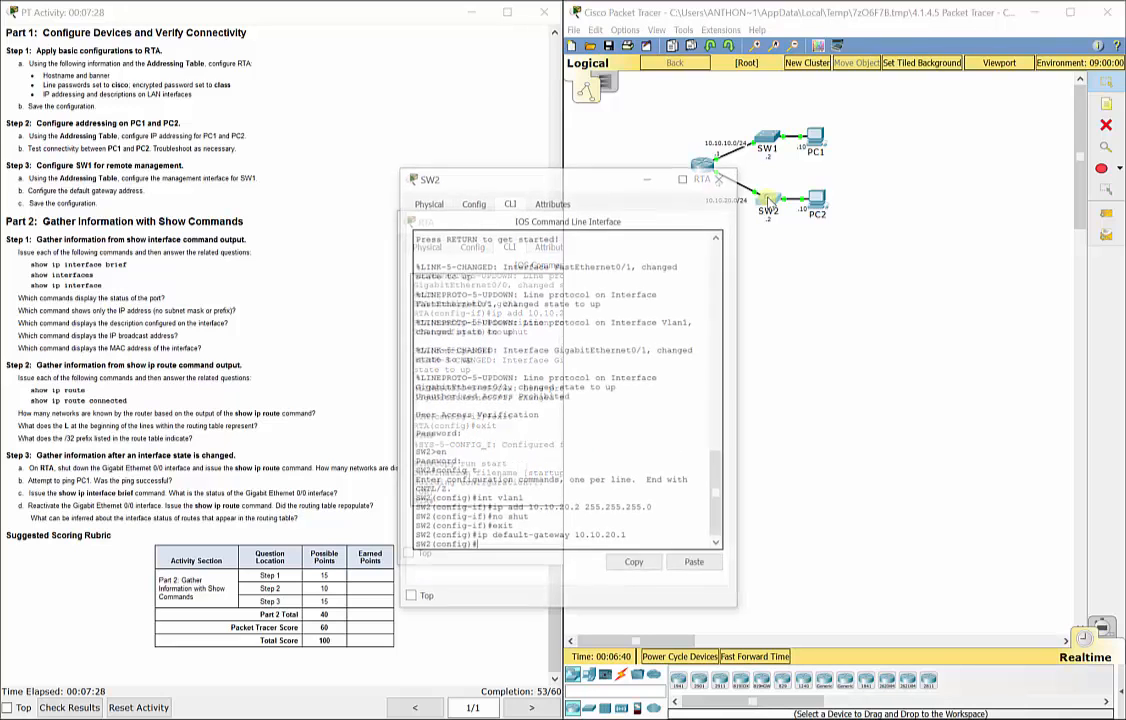
pyautogui.write('exit')
pyautogui.press('Return')
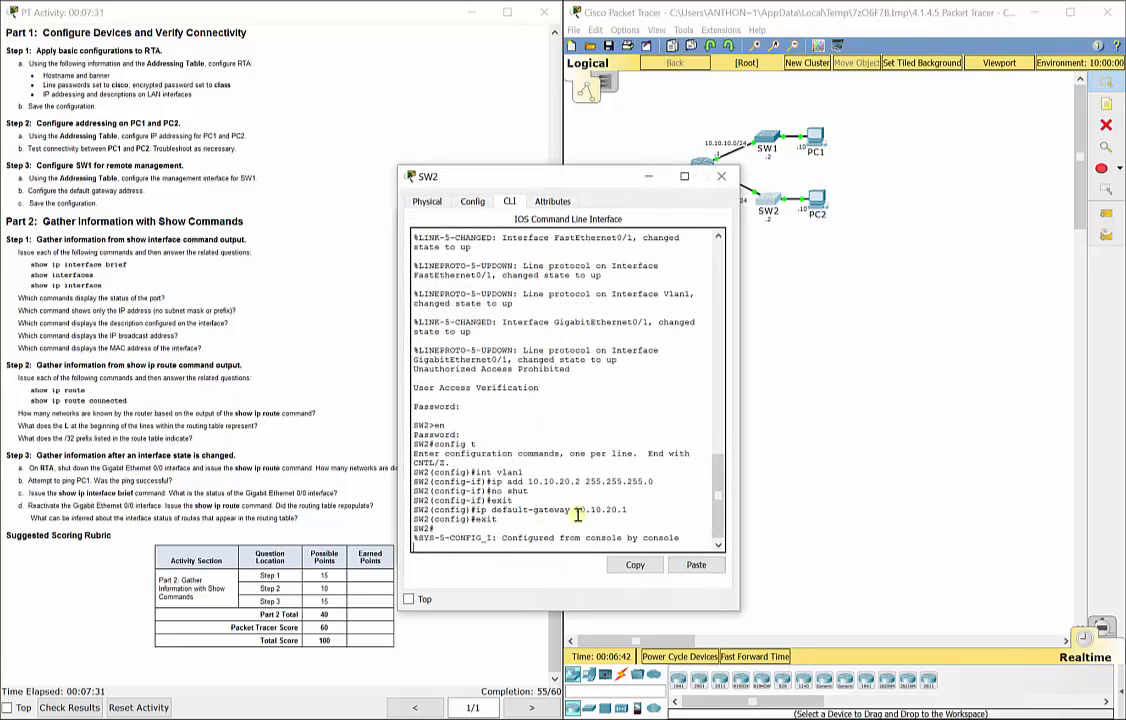
pyautogui.press('Return')
pyautogui.write('copy run start')
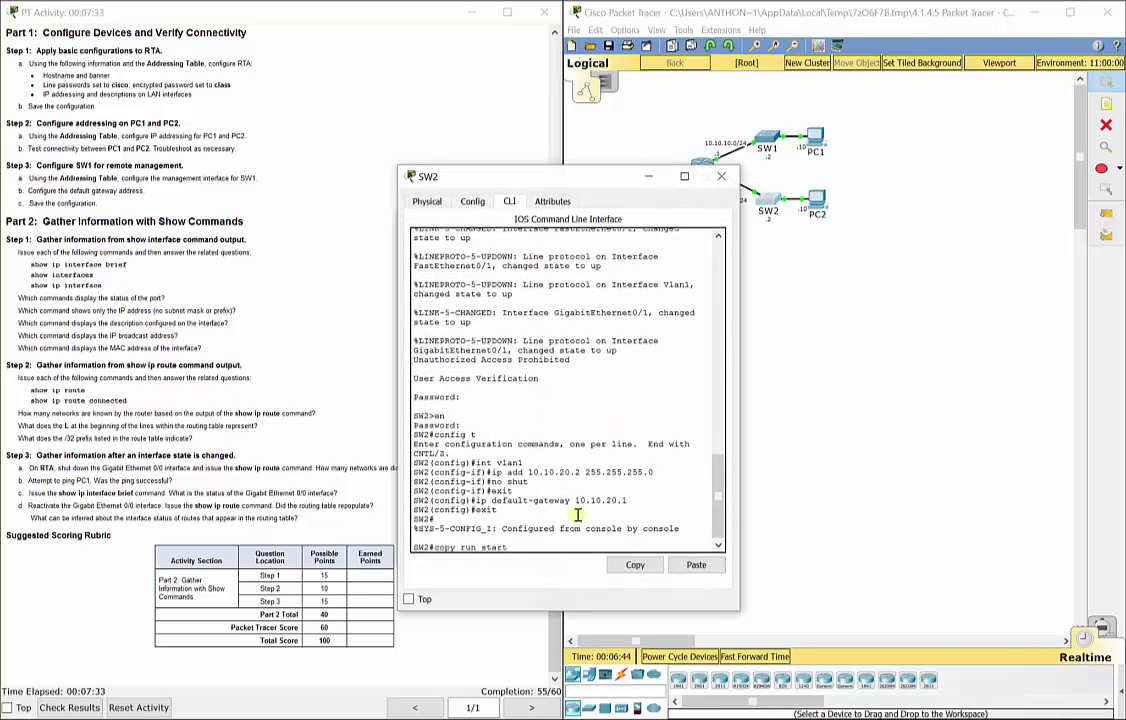
pyautogui.press('Return')
pyautogui.press('Return')
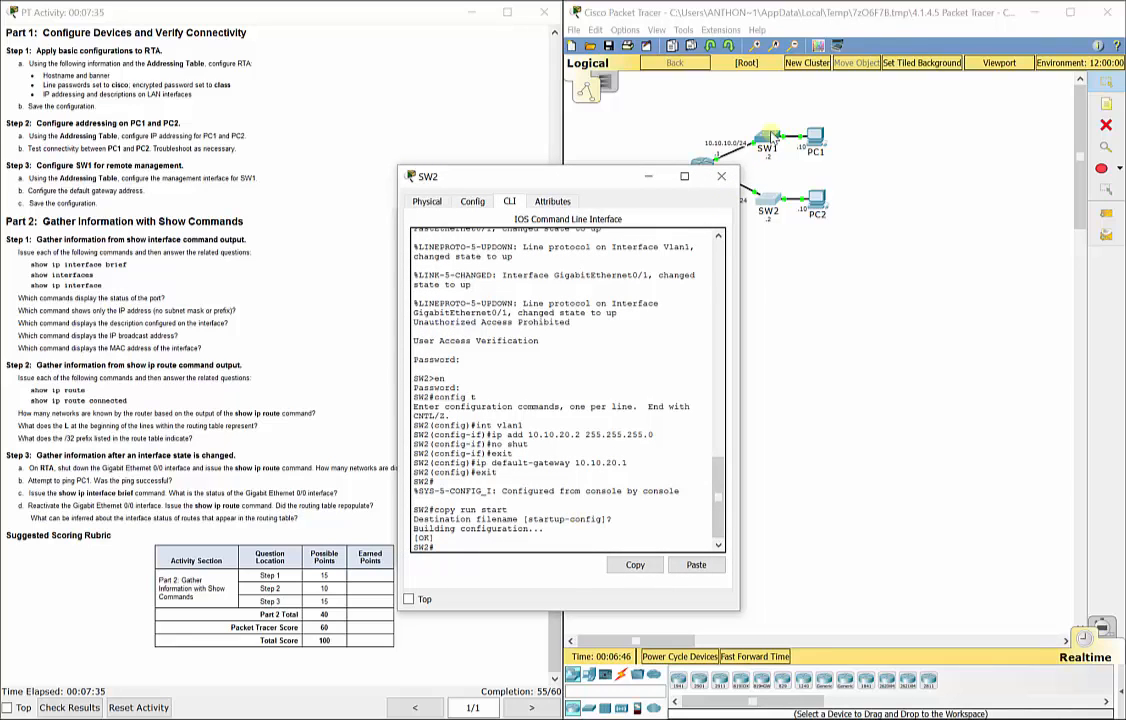
# Exit configuration mode on SW1 and enter copy run start.
pyautogui.click(768, 139)
pyautogui.write('exit')
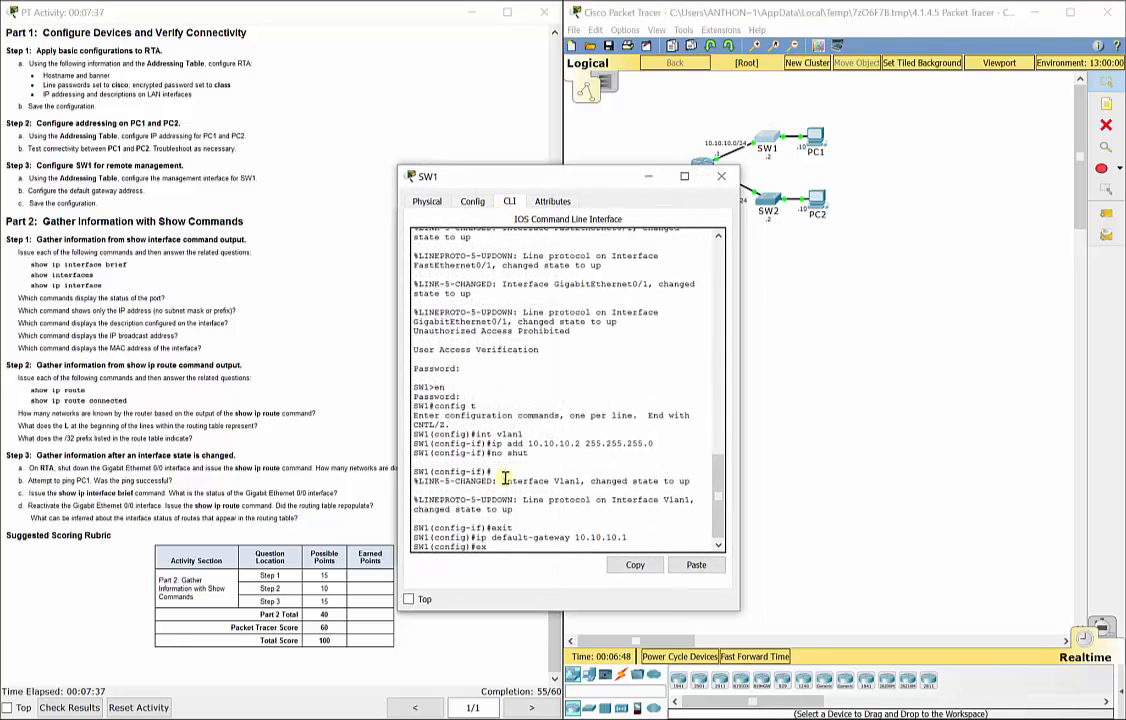
pyautogui.press('Return')
pyautogui.press('Return')
pyautogui.write('copy')
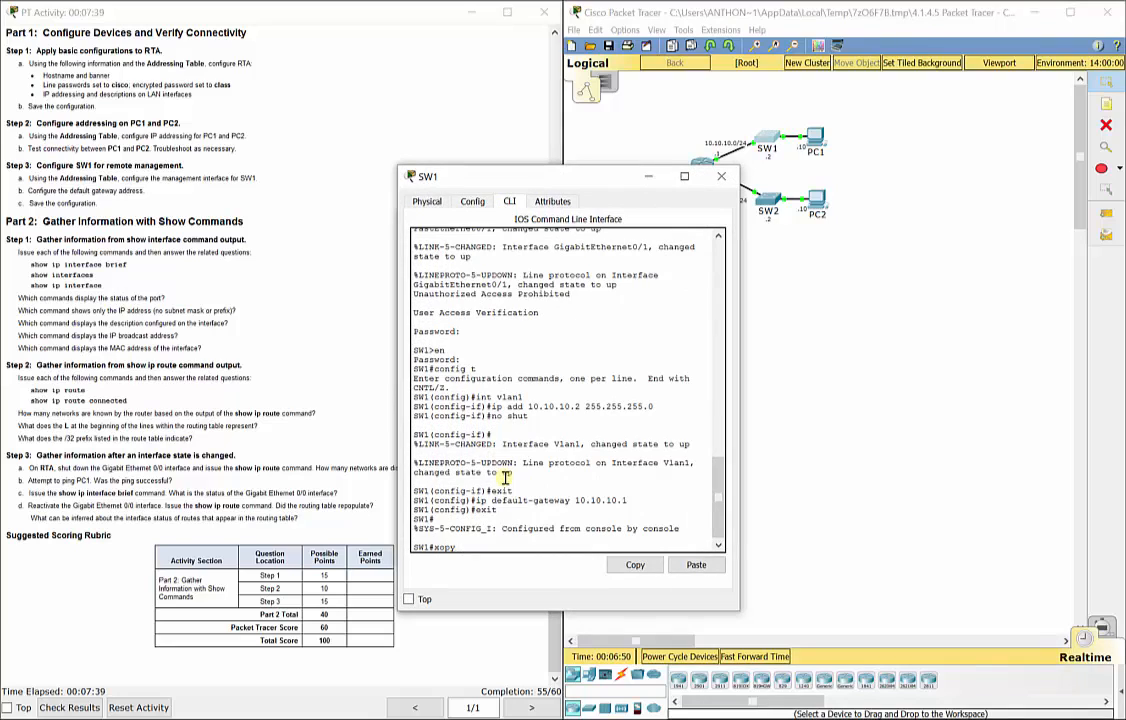
pyautogui.write(' run start')
pyautogui.press('Return')
pyautogui.press('Return')
# Close the SW1, SW2 and RTA command-line windows, leaving the topology visible.
pyautogui.click(745, 340)
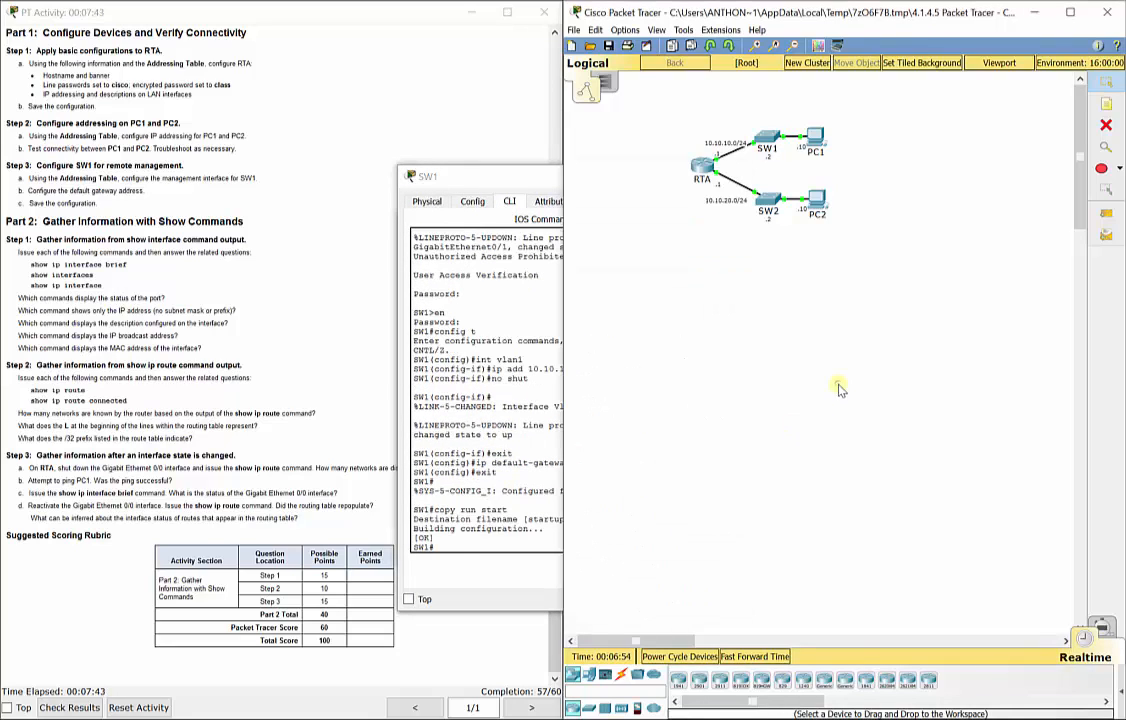
pyautogui.click(525, 180)
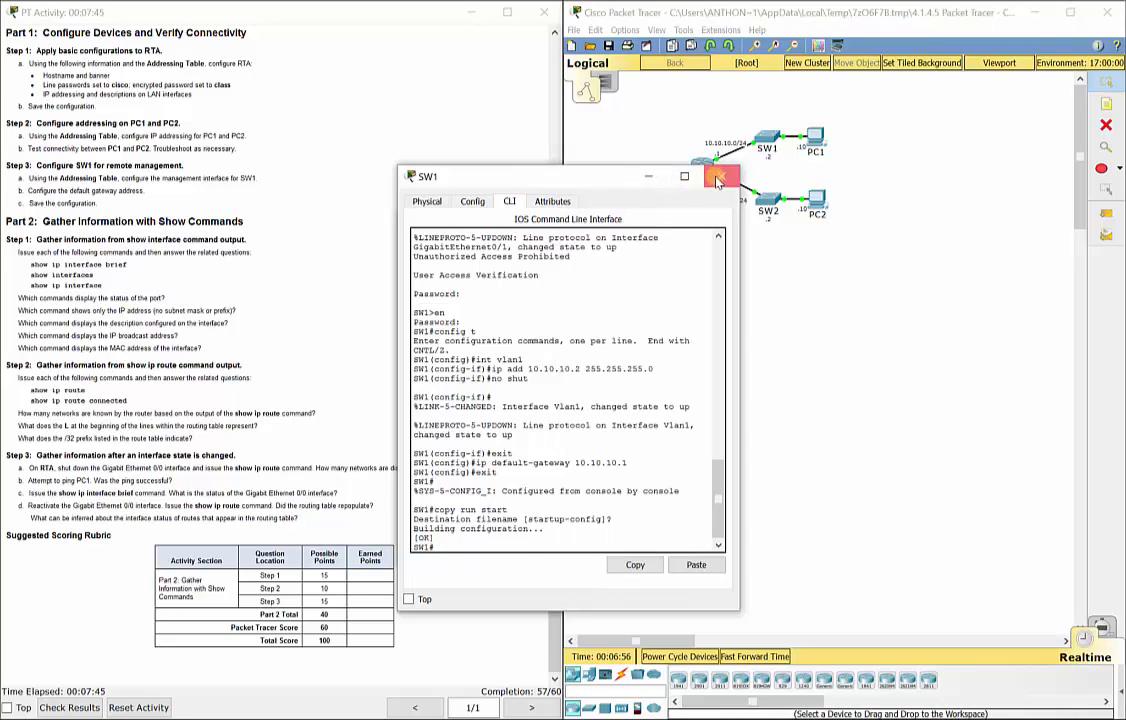
pyautogui.click(719, 178)
pyautogui.click(549, 188)
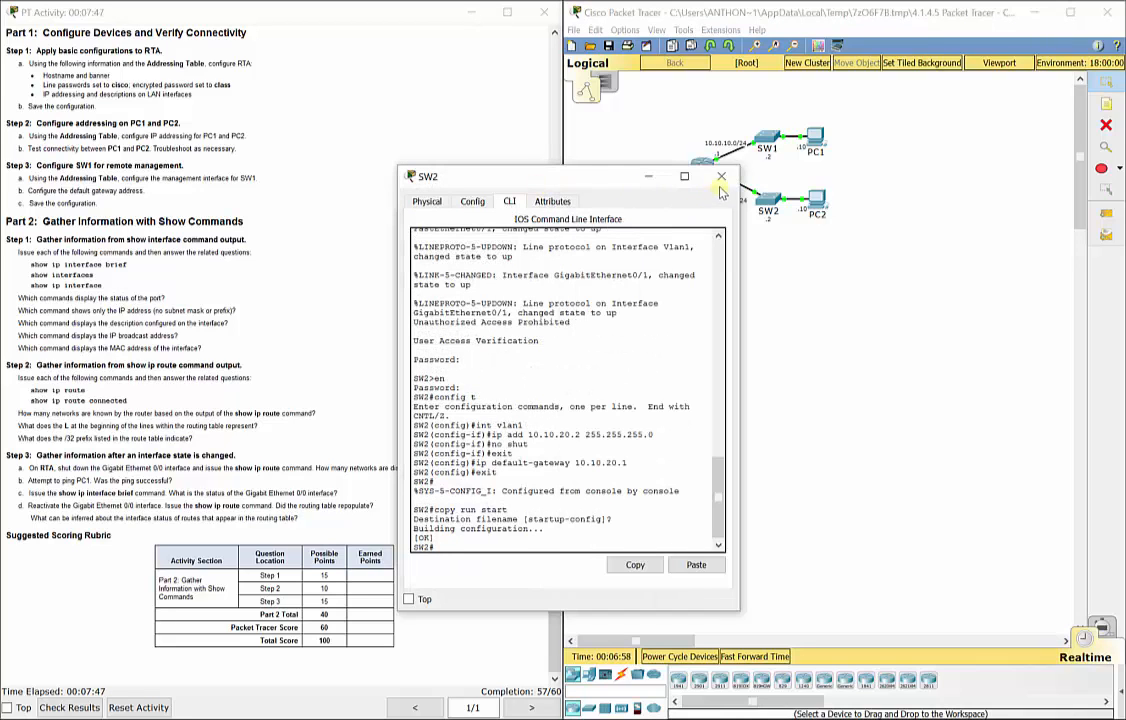
pyautogui.click(740, 176)
pyautogui.click(514, 226)
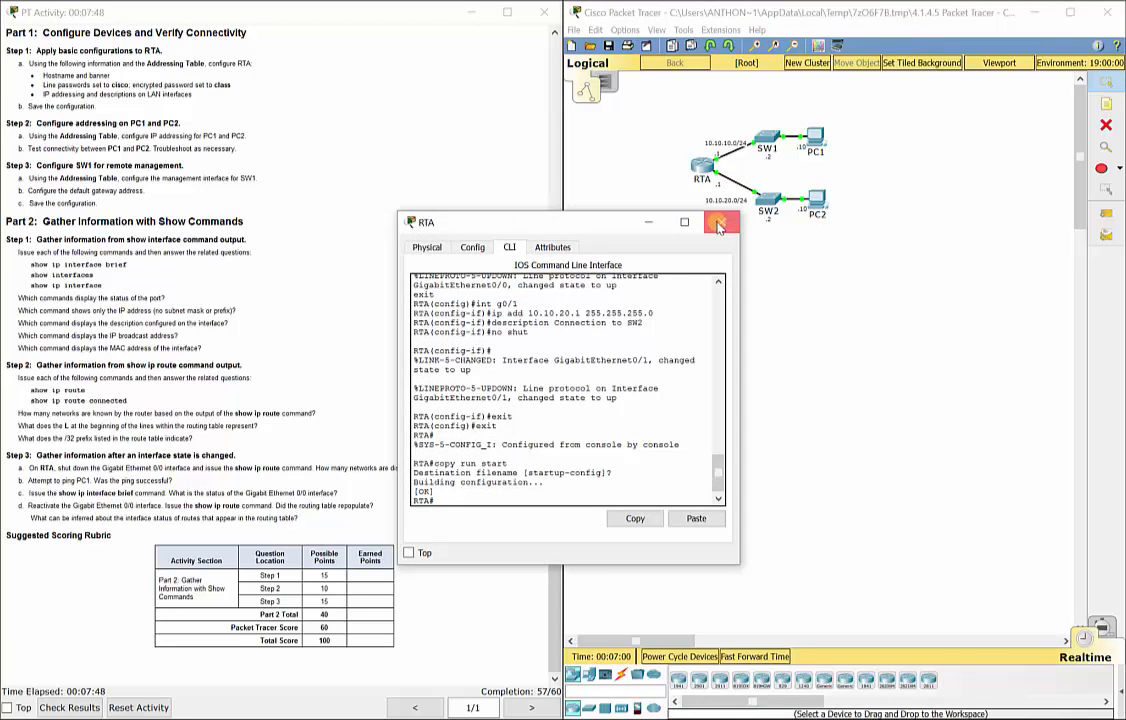
pyautogui.click(741, 220)
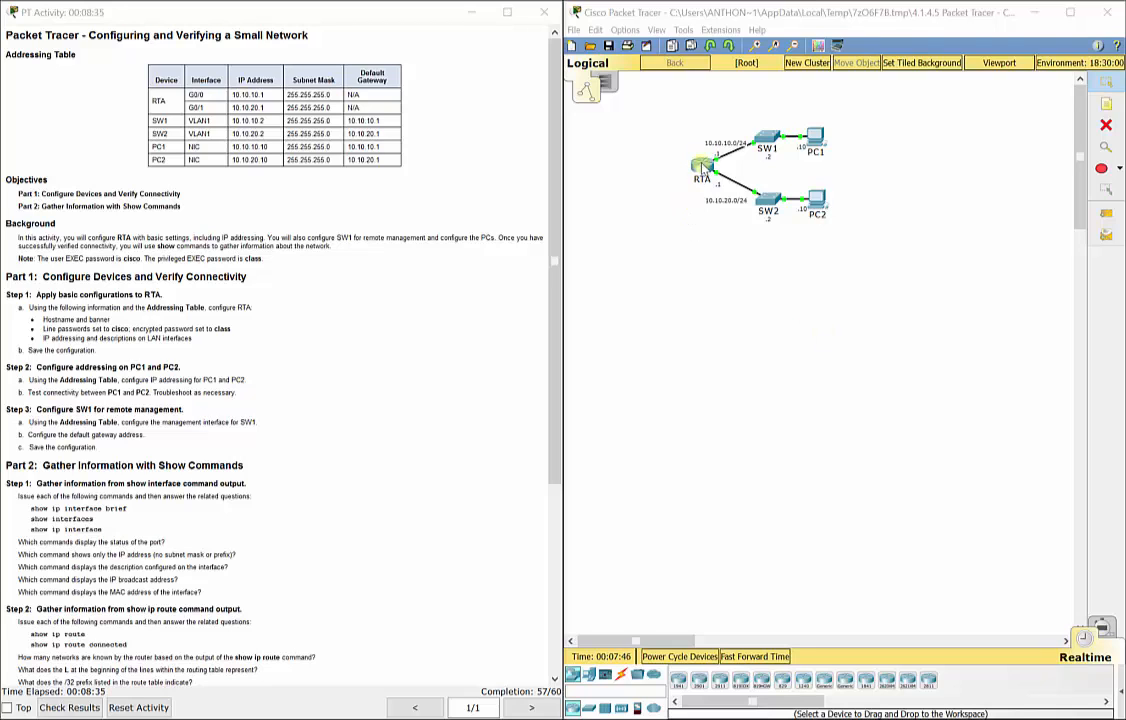
# On RTA's CLI, enter global configuration and select VTY lines 0 to 15.
pyautogui.click(703, 170)
pyautogui.moveTo(554, 230); pyautogui.dragTo(788, 199)
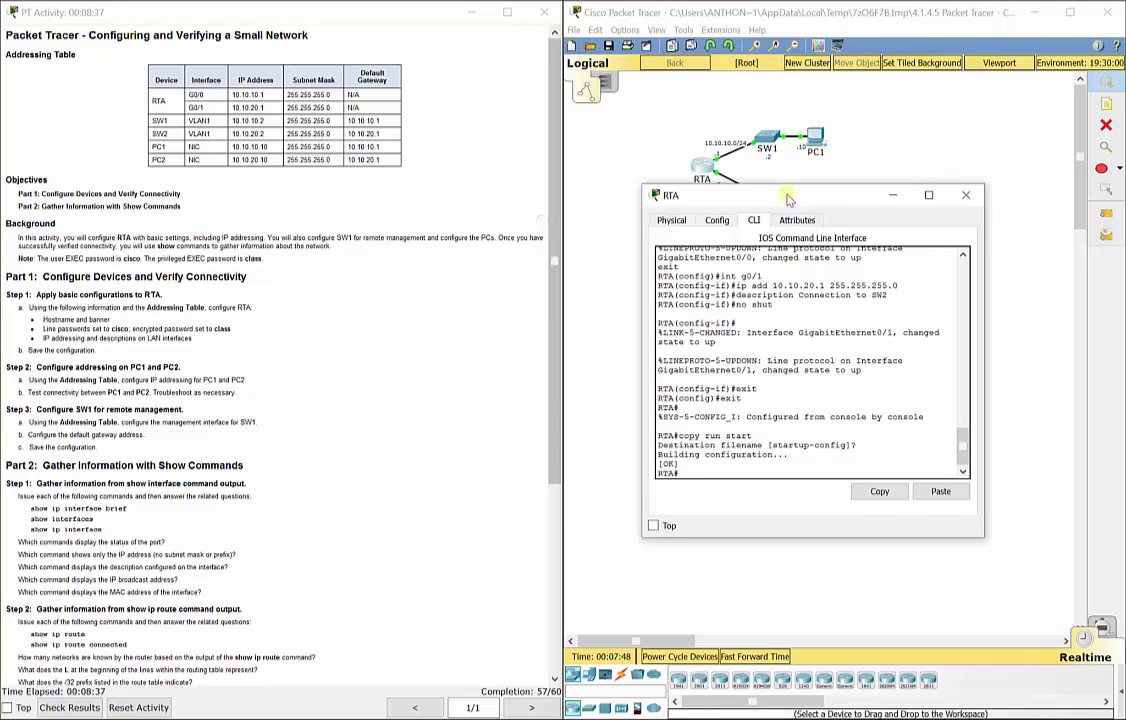
pyautogui.write('config t')
pyautogui.press('Return')
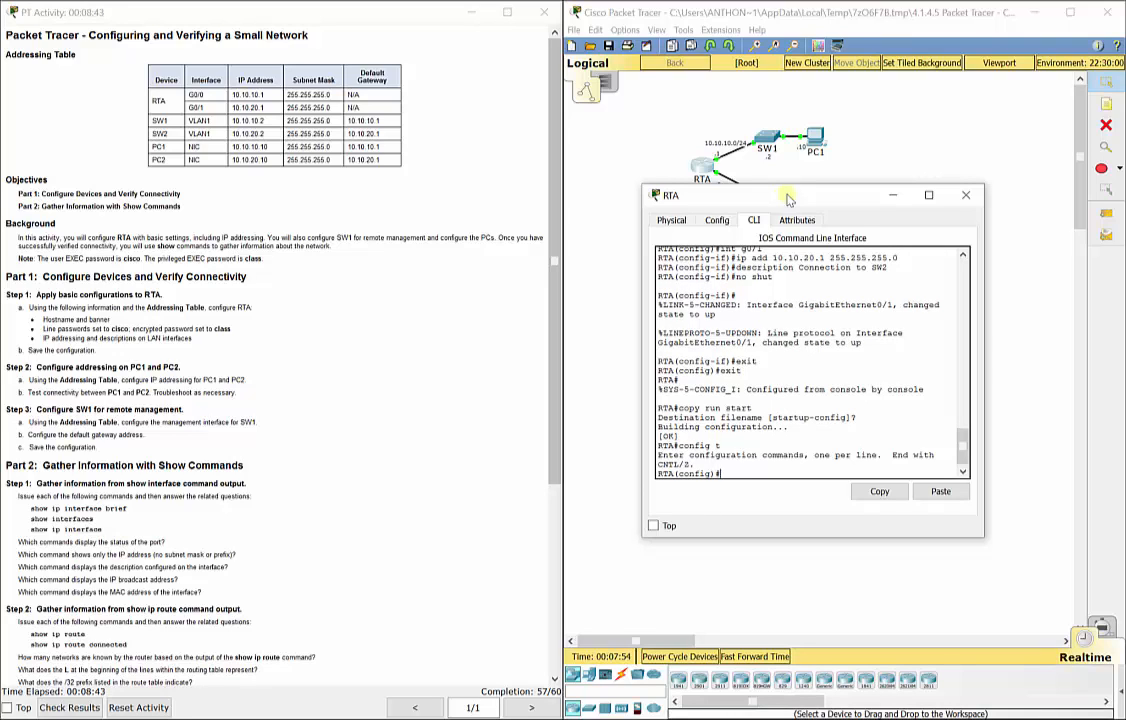
pyautogui.write('line vty 0 15')
pyautogui.press('Return')
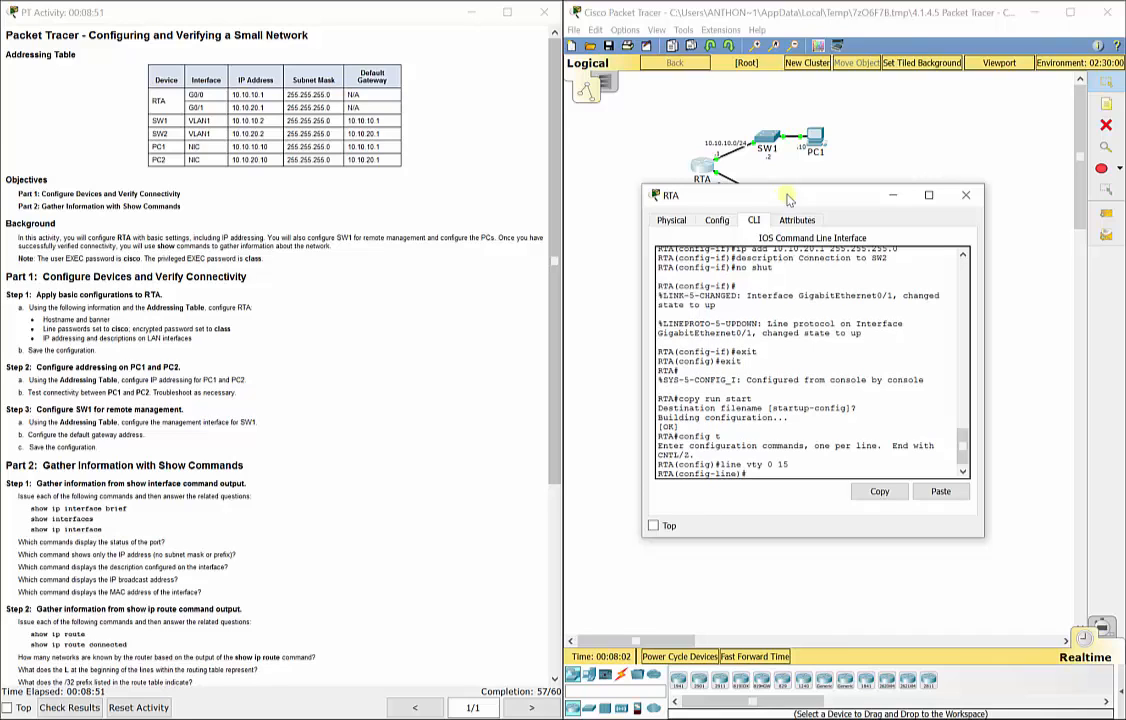
# Set the VTY line password, require login, exit line configuration, and close RTA's window.
pyautogui.write('password cisco')
pyautogui.press('Return')
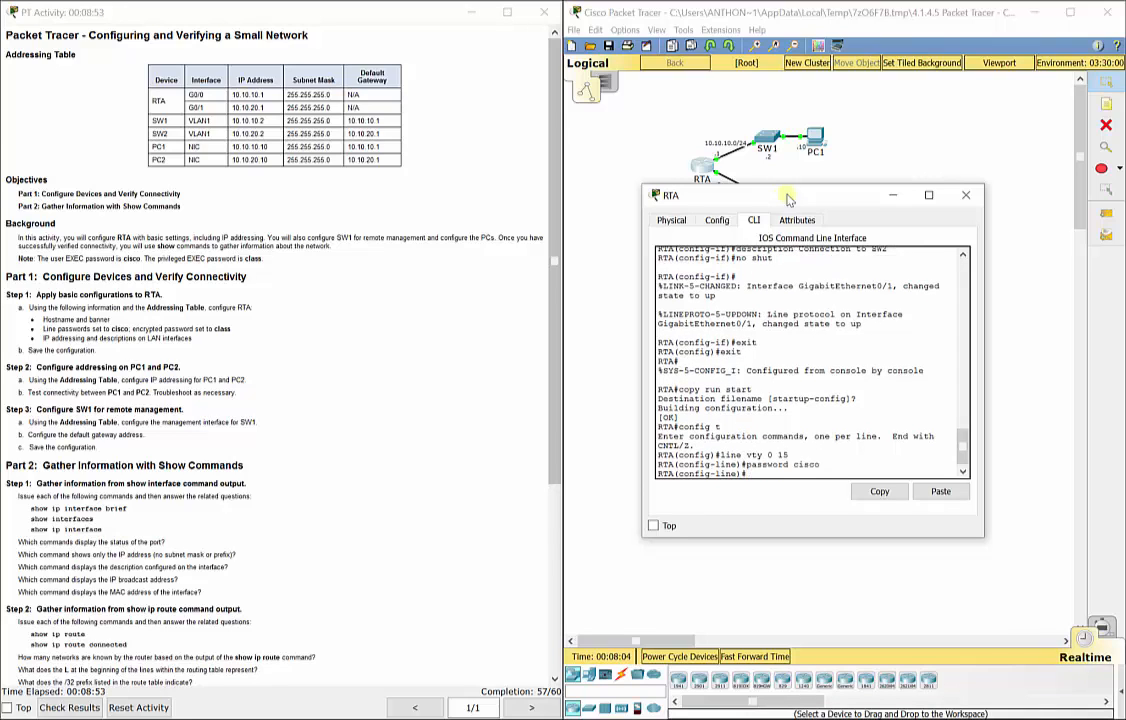
pyautogui.write('login')
pyautogui.press('Return')
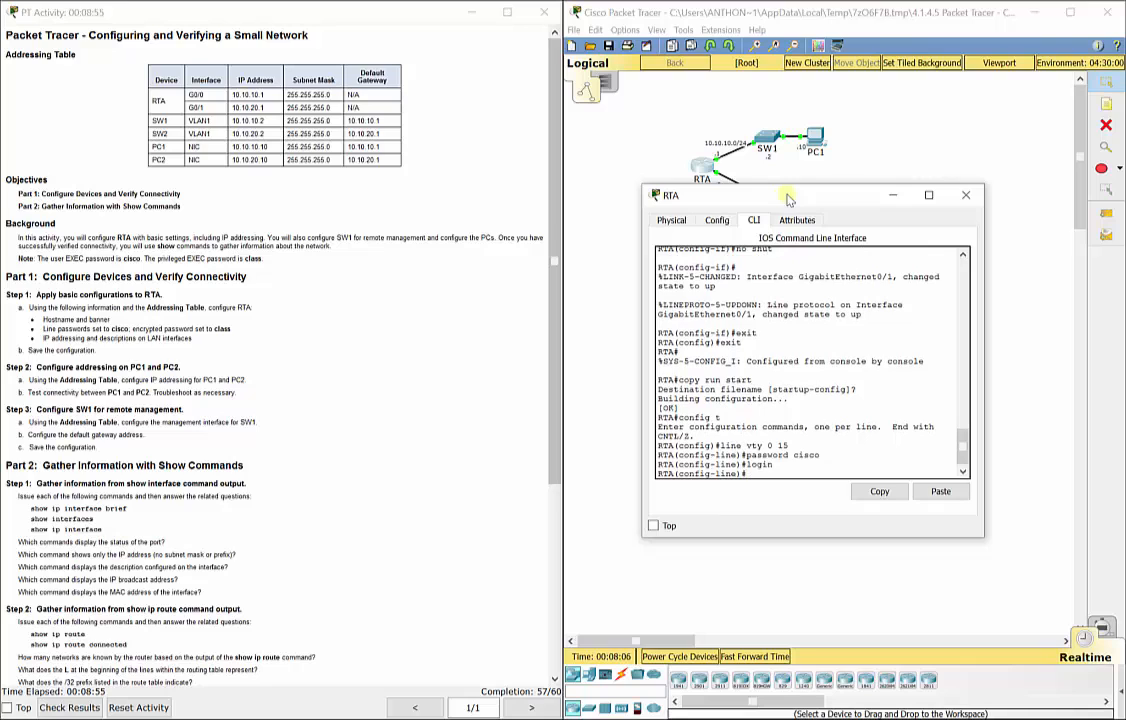
pyautogui.write('exit')
pyautogui.press('Return')
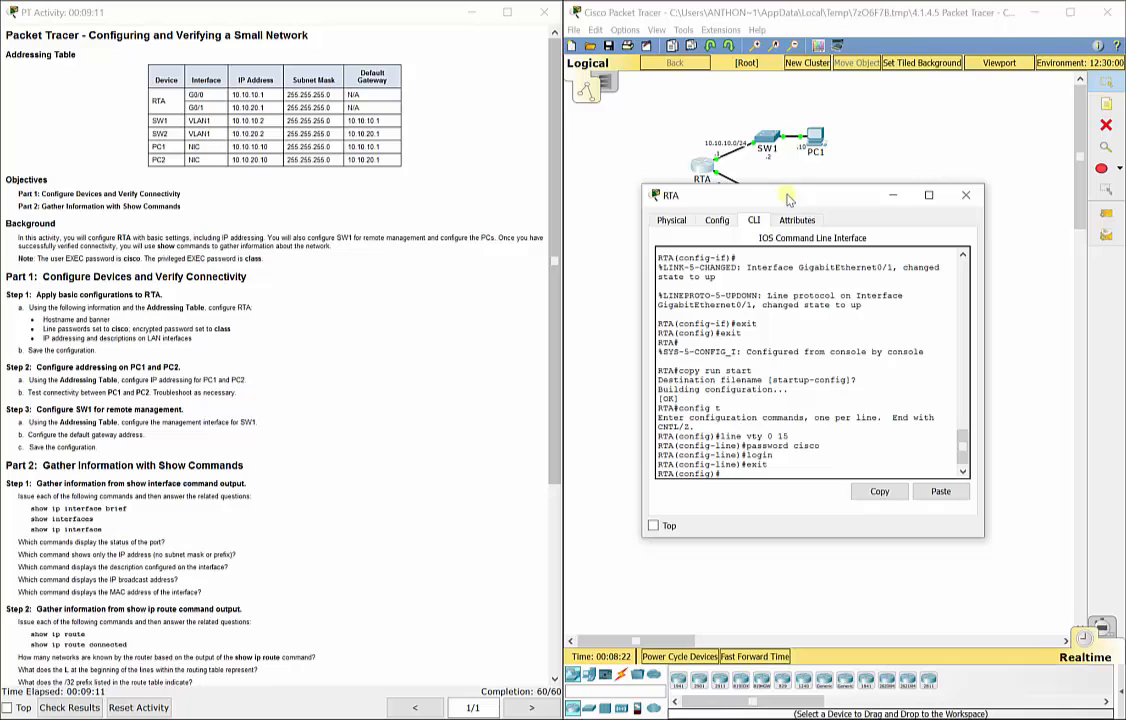
pyautogui.click(966, 195)
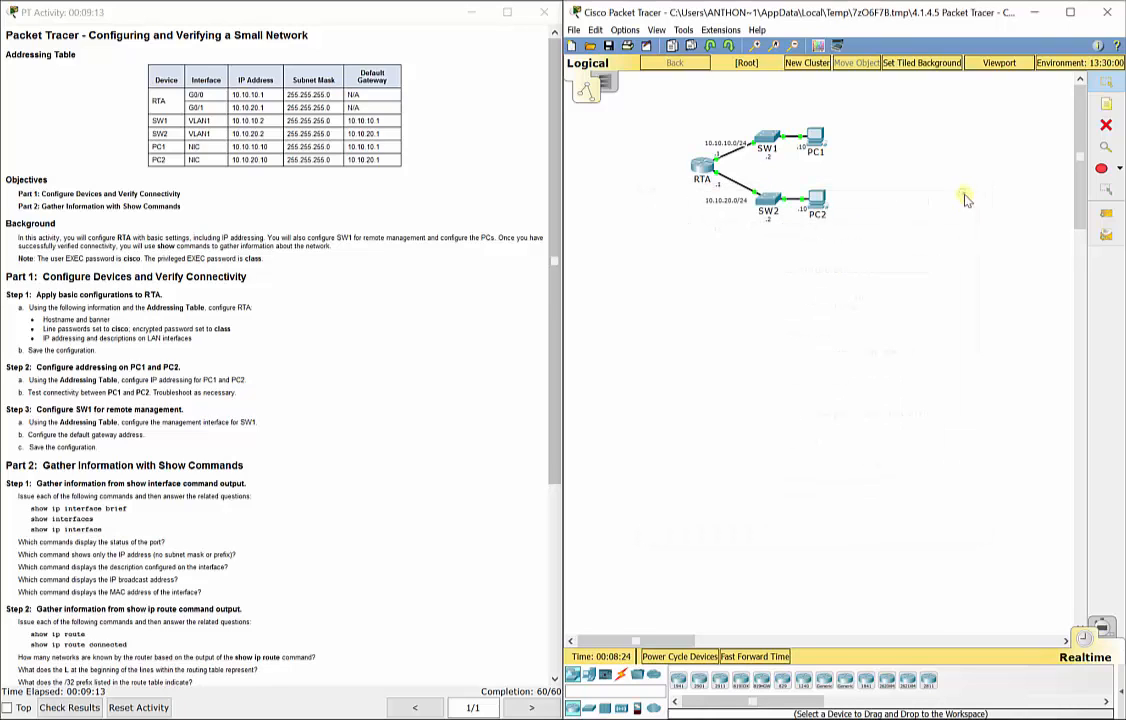